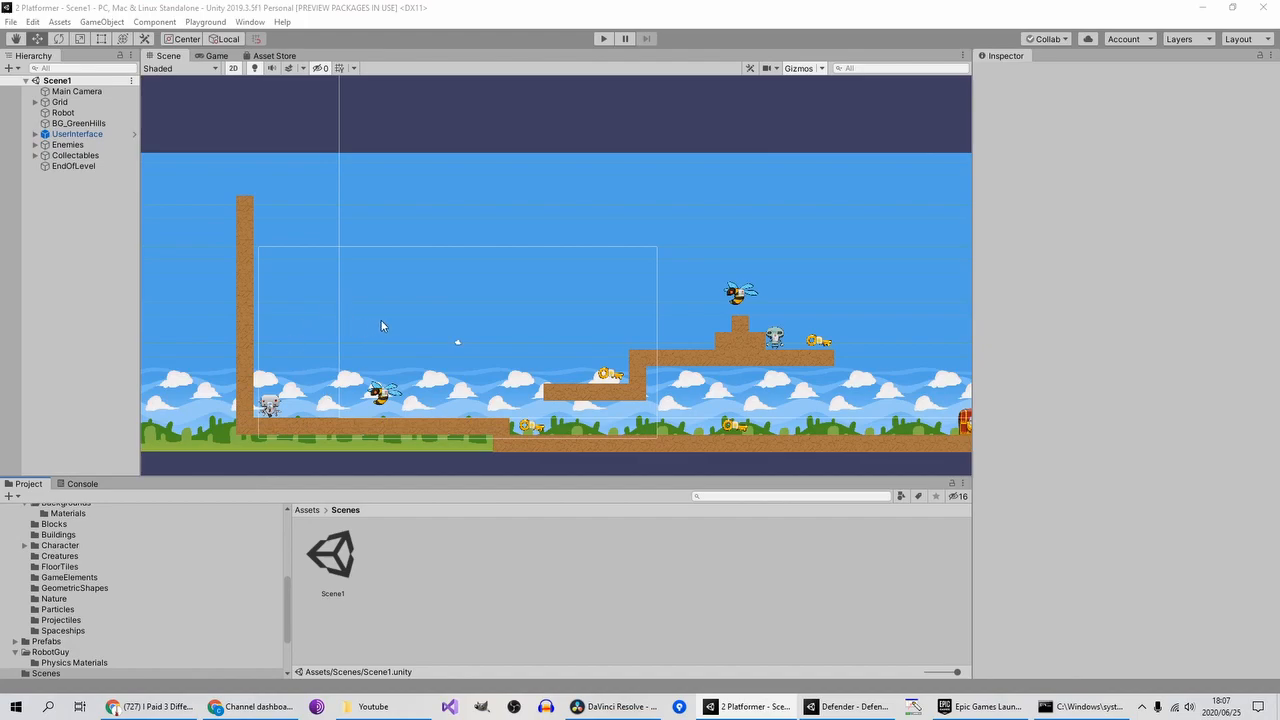
Step: Duplicate Scene1 in the Assets/Scenes folder
{"action": "scroll", "coordinate": [419, 352], "scroll_direction": "up", "scroll_amount": 1}
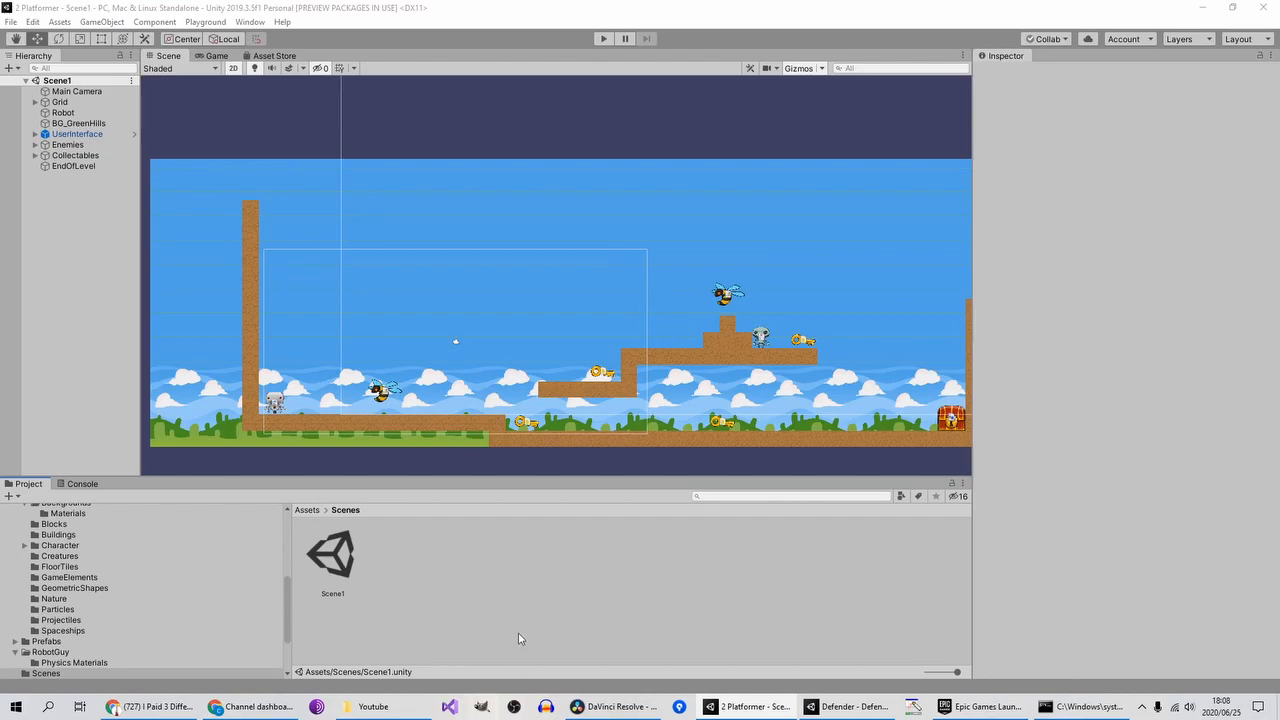
{"action": "left_click", "coordinate": [305, 511]}
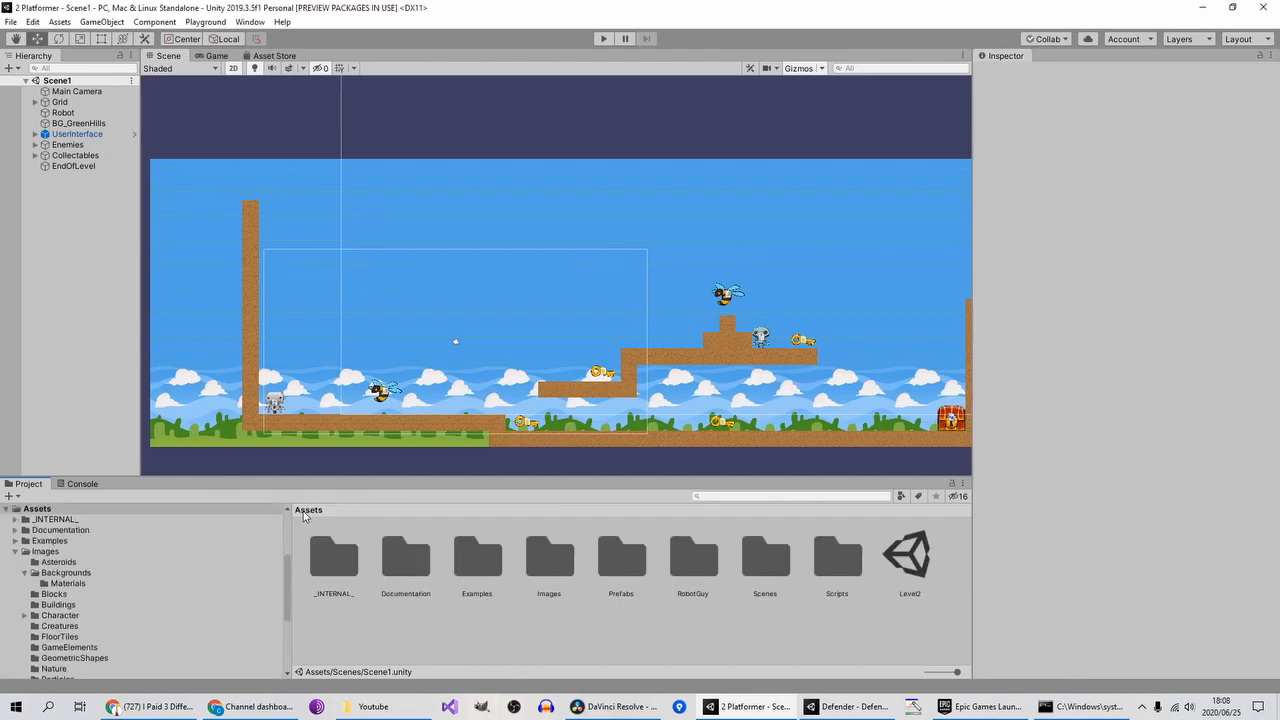
{"action": "double_click", "coordinate": [769, 572]}
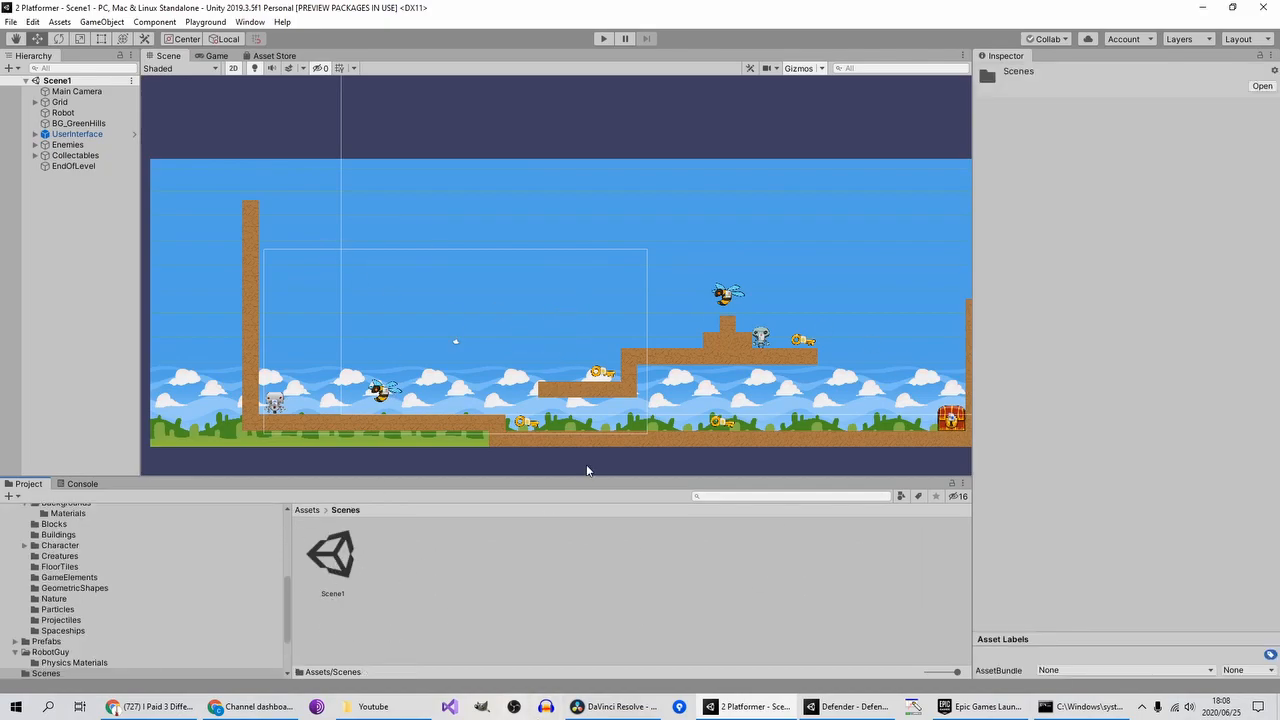
{"action": "left_click", "coordinate": [328, 553]}
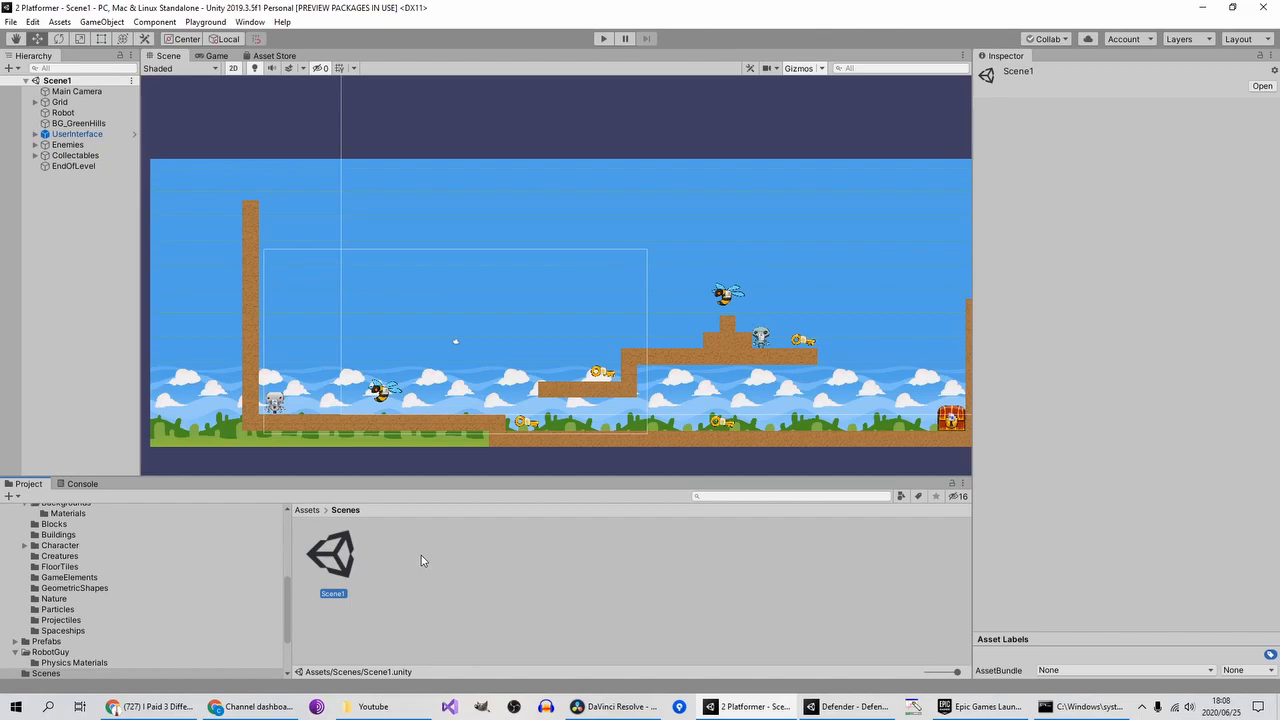
{"action": "right_click", "coordinate": [359, 558]}
{"action": "right_click", "coordinate": [597, 600]}
{"action": "mouse_move", "coordinate": [712, 252]}
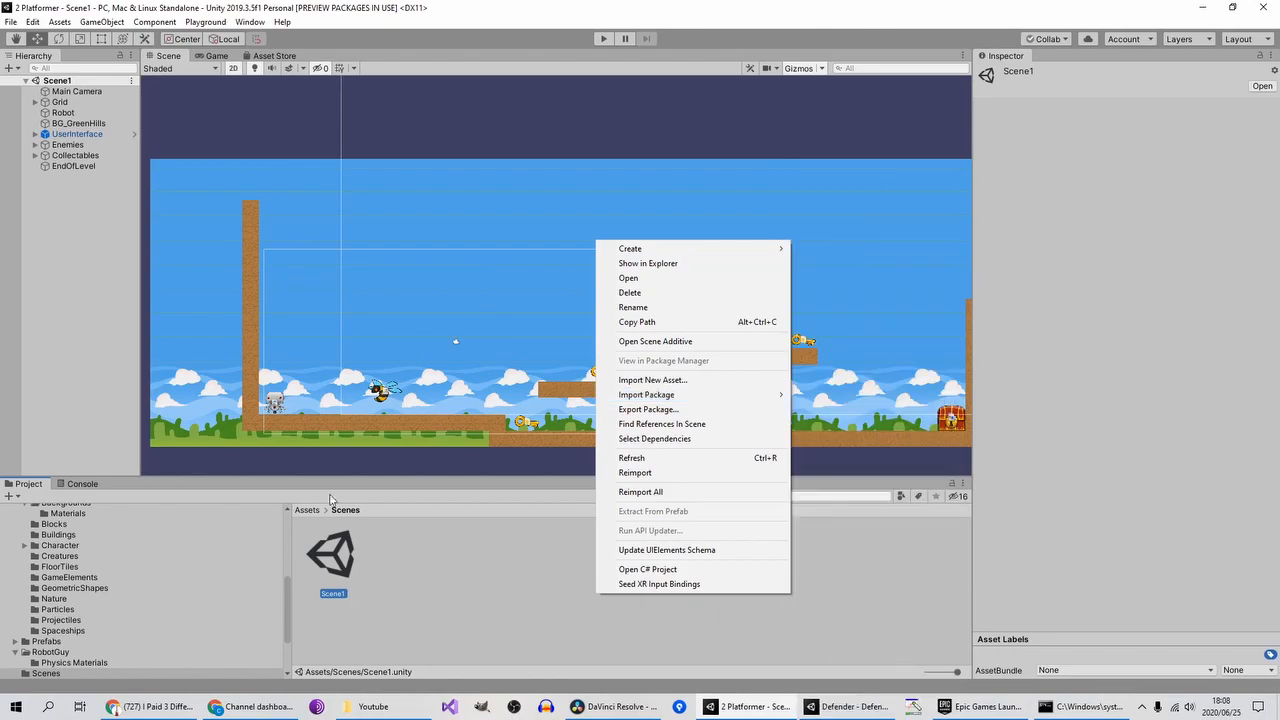
{"action": "left_click", "coordinate": [499, 614]}
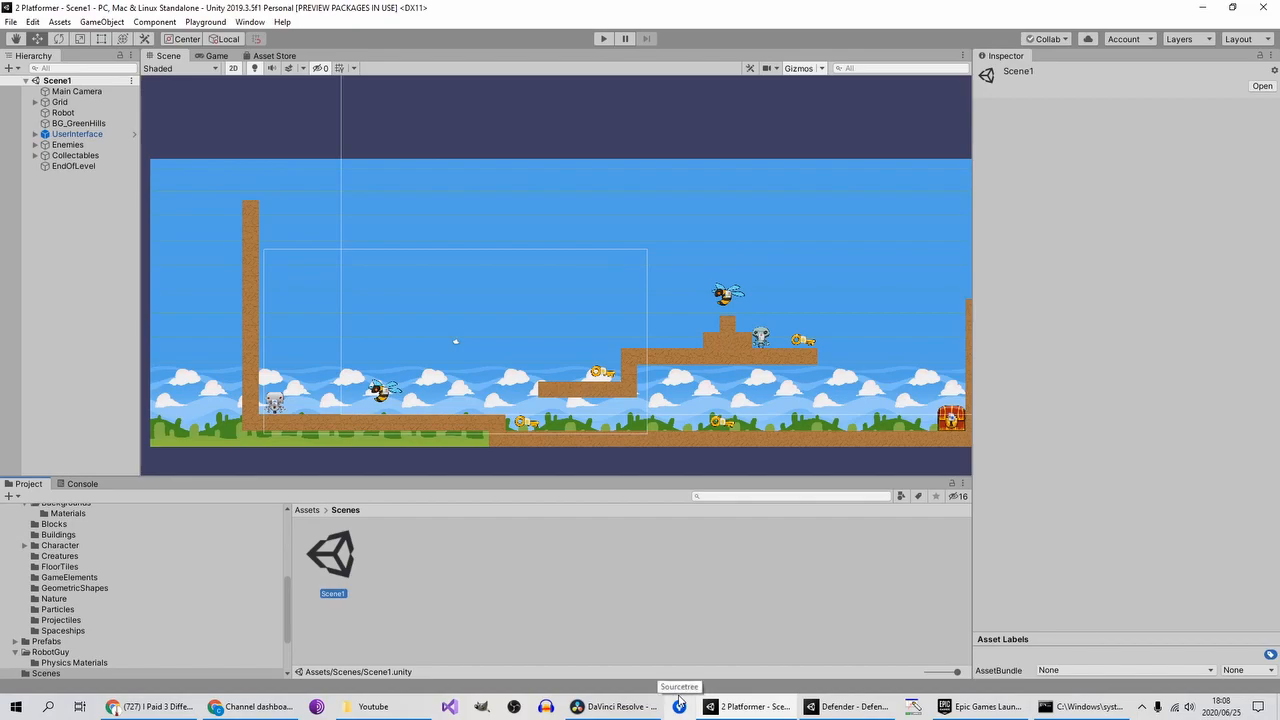
{"action": "key", "text": "ctrl+d"}
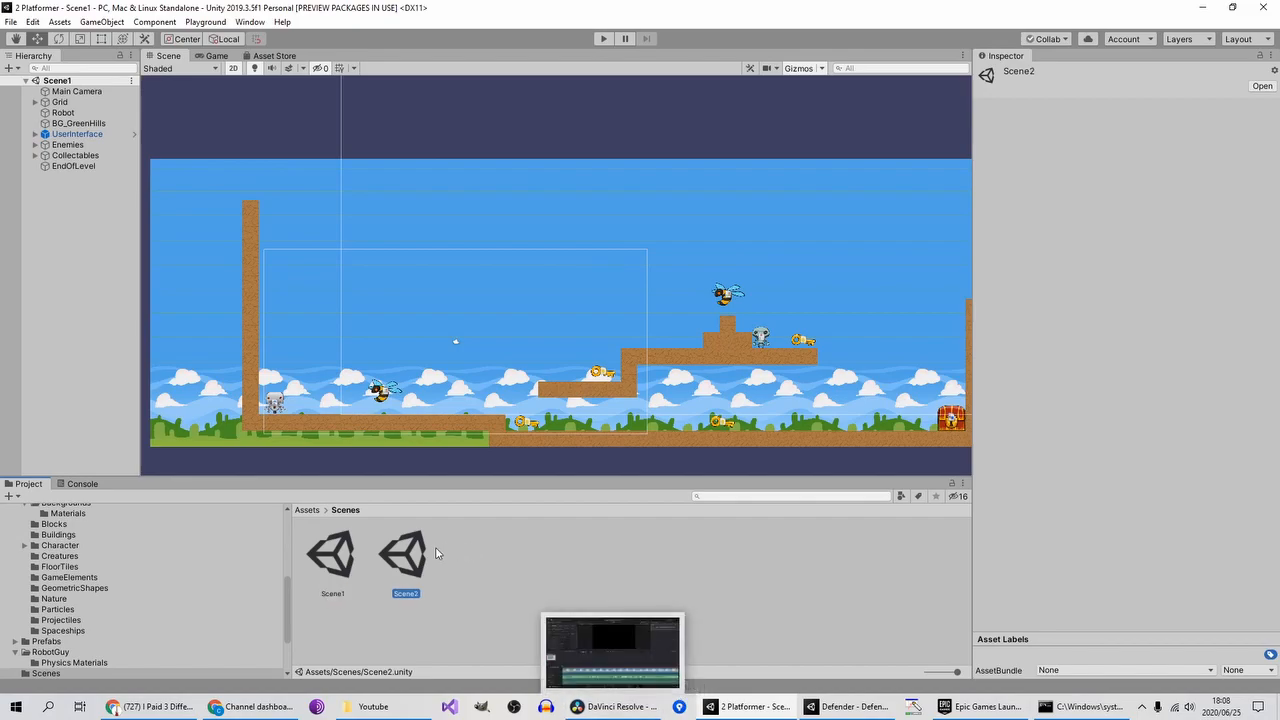
Step: Open Scene2 and move the robot away from the tall starting wall to just before the first bee
{"action": "left_click", "coordinate": [318, 562]}
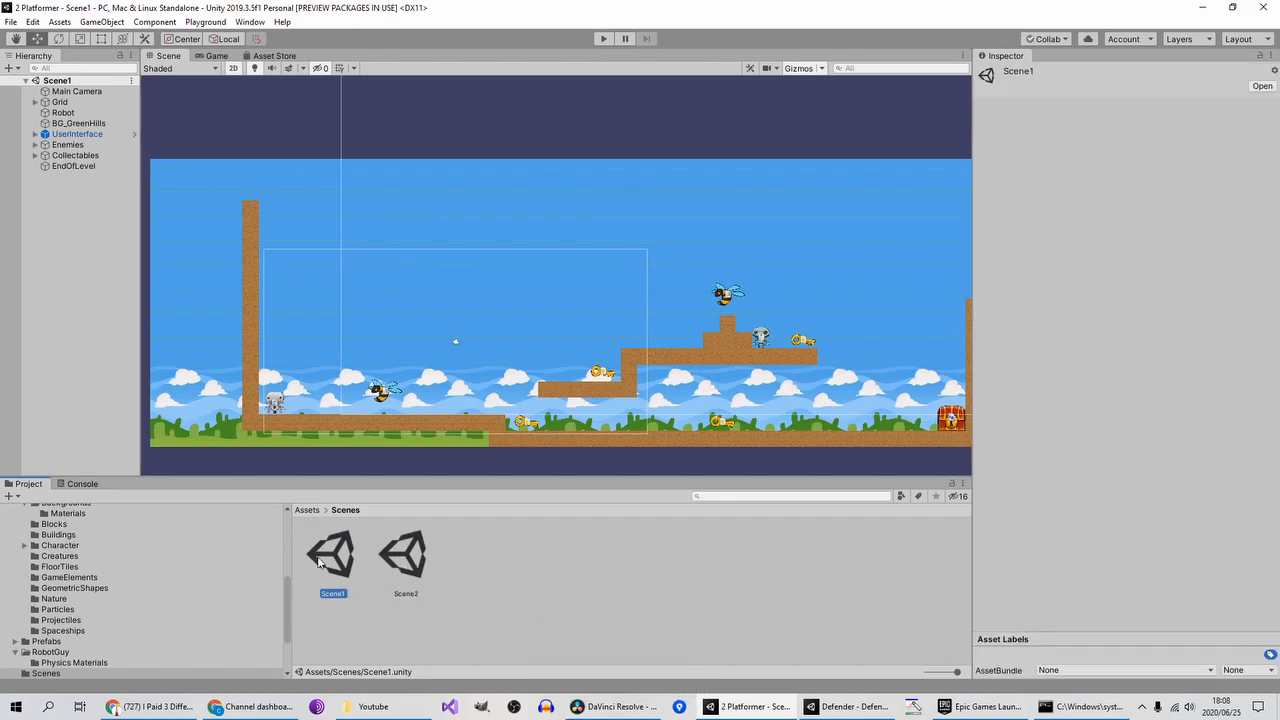
{"action": "double_click", "coordinate": [409, 559]}
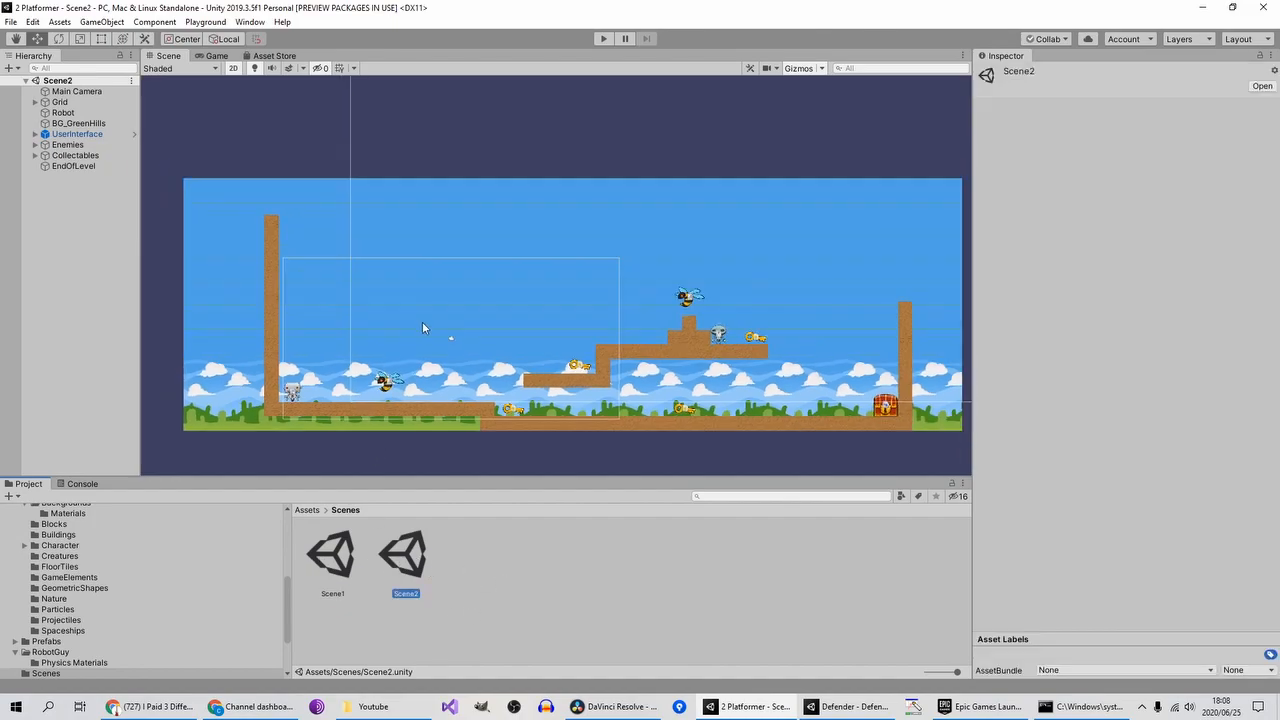
{"action": "scroll", "coordinate": [434, 331], "scroll_direction": "up", "scroll_amount": 2}
{"action": "left_click_drag", "start_coordinate": [257, 409], "coordinate": [381, 401]}
Step: Delete the bee nearest the robot from Scene2
{"action": "left_click", "coordinate": [380, 400]}
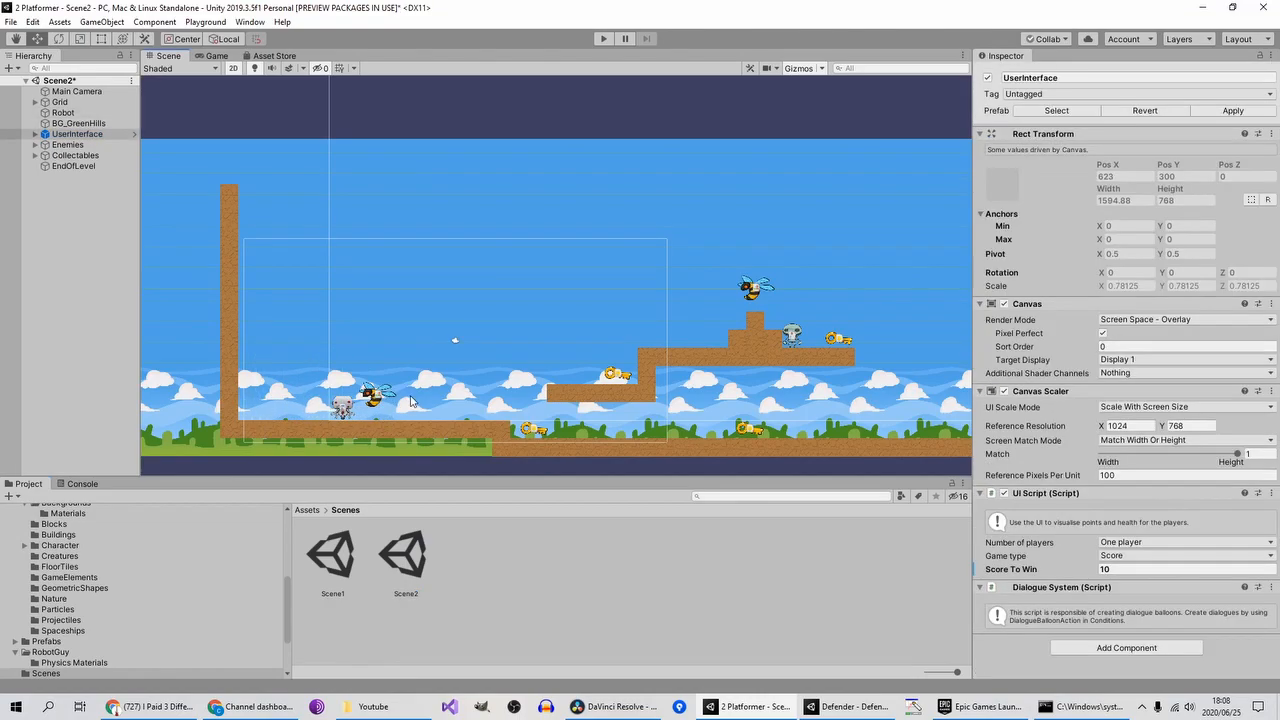
{"action": "left_click", "coordinate": [376, 397]}
{"action": "left_click", "coordinate": [372, 395]}
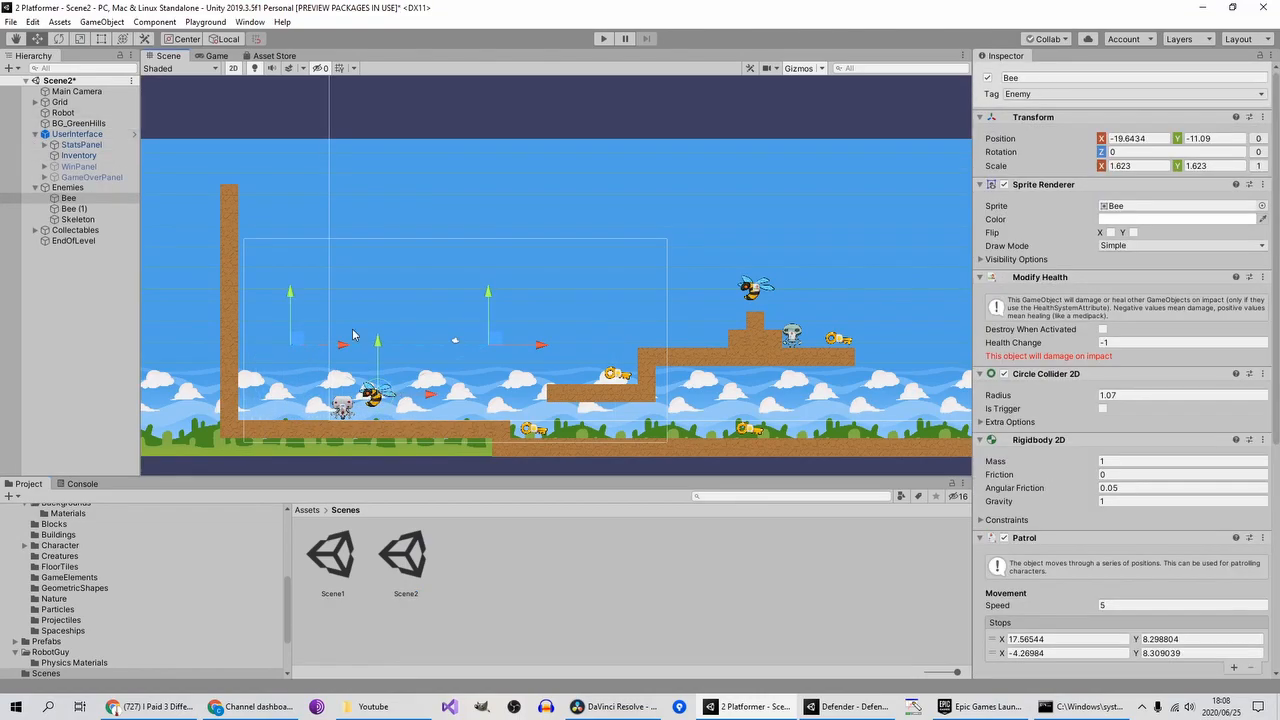
{"action": "left_click_drag", "start_coordinate": [378, 348], "coordinate": [377, 265]}
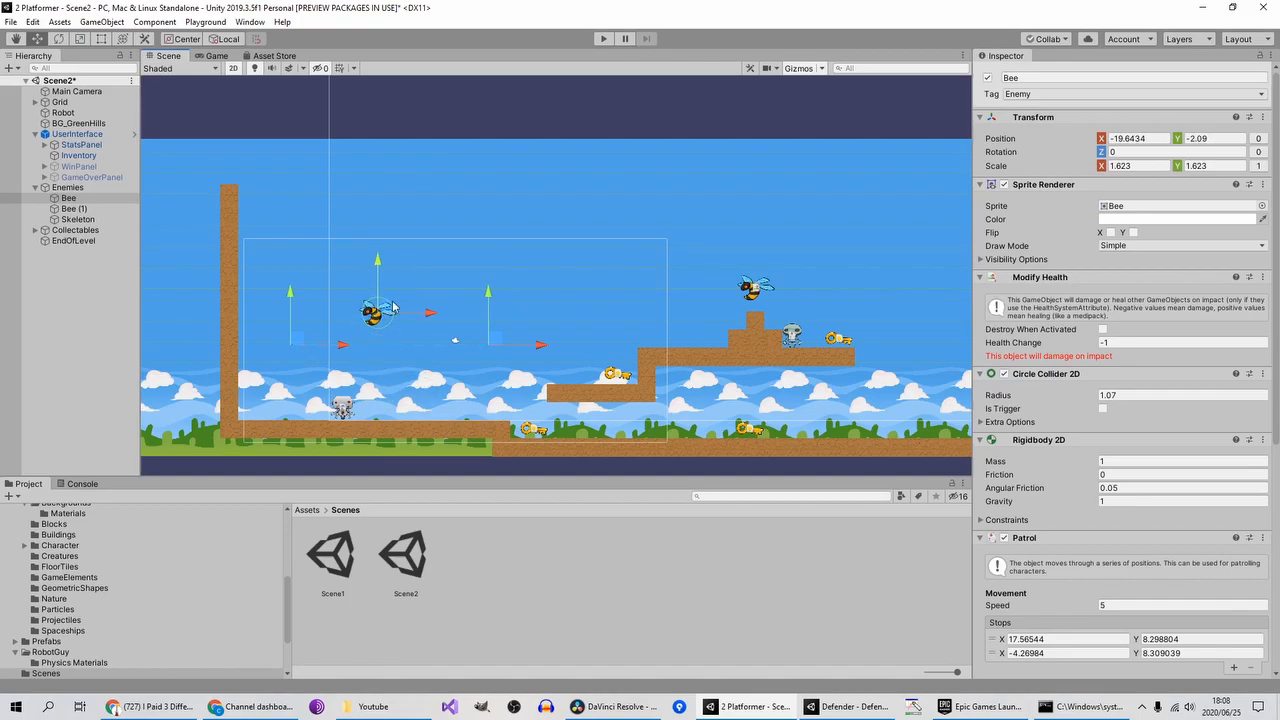
{"action": "left_click", "coordinate": [53, 308]}
{"action": "left_click", "coordinate": [90, 198]}
{"action": "key", "text": "Delete"}
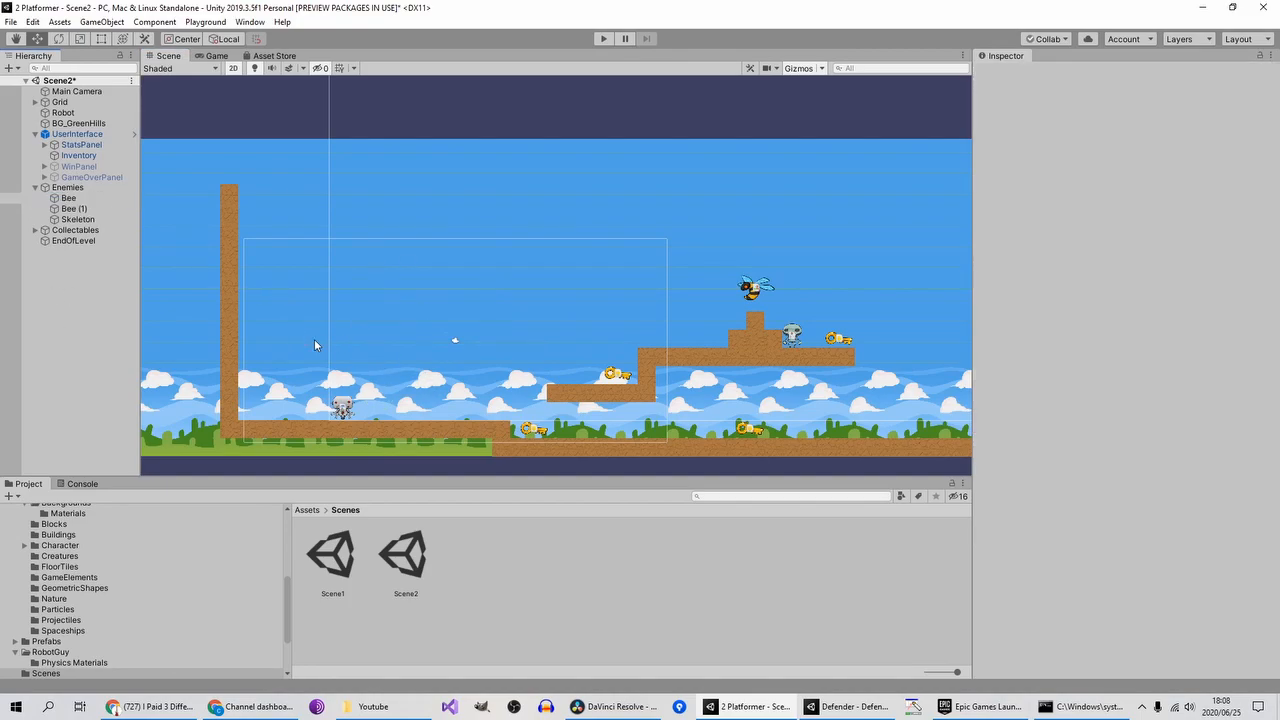
Step: Raise the ground-level gold key nearest the robot above the lower platform, to about X 7.3, Y 5.8
{"action": "left_click_drag", "start_coordinate": [534, 428], "coordinate": [531, 383]}
{"action": "left_click_drag", "start_coordinate": [535, 333], "coordinate": [541, 292]}
{"action": "left_click_drag", "start_coordinate": [590, 346], "coordinate": [632, 345]}
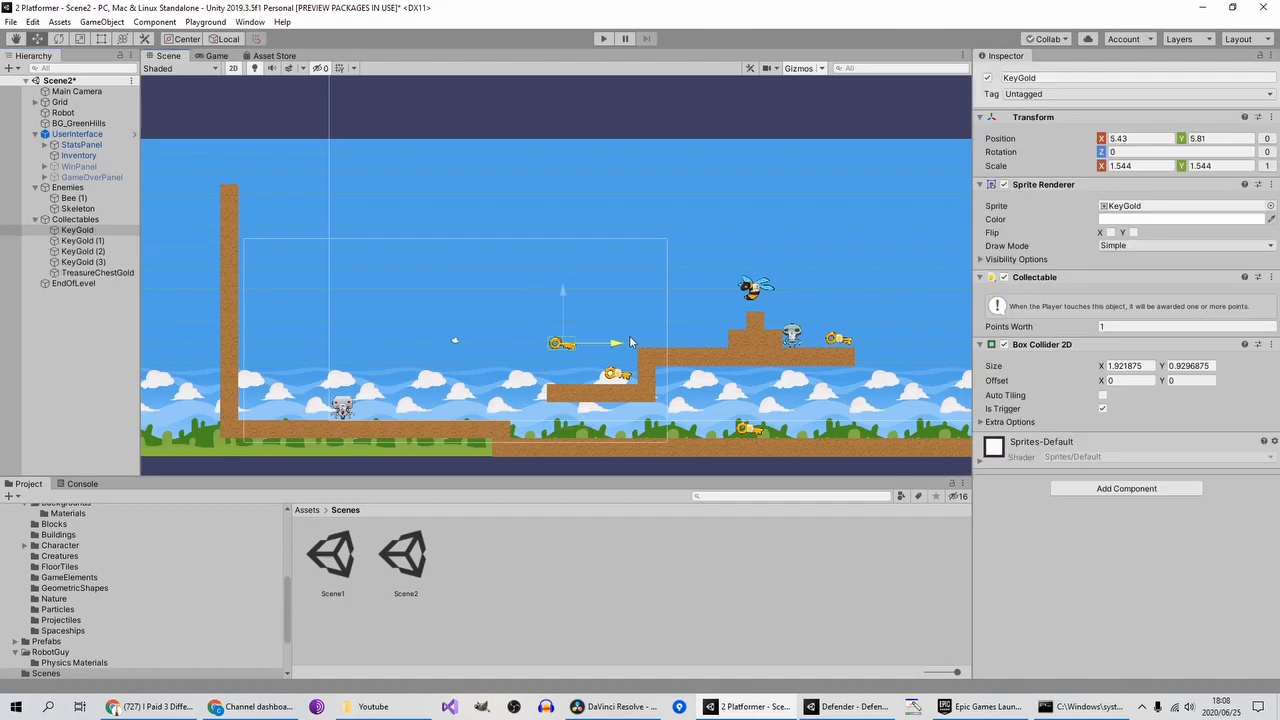
Step: Box-fill brown stone tiles from the Tile Palette beneath the lower platform to the ground, extending the block toward the robot
{"action": "left_click", "coordinate": [250, 22]}
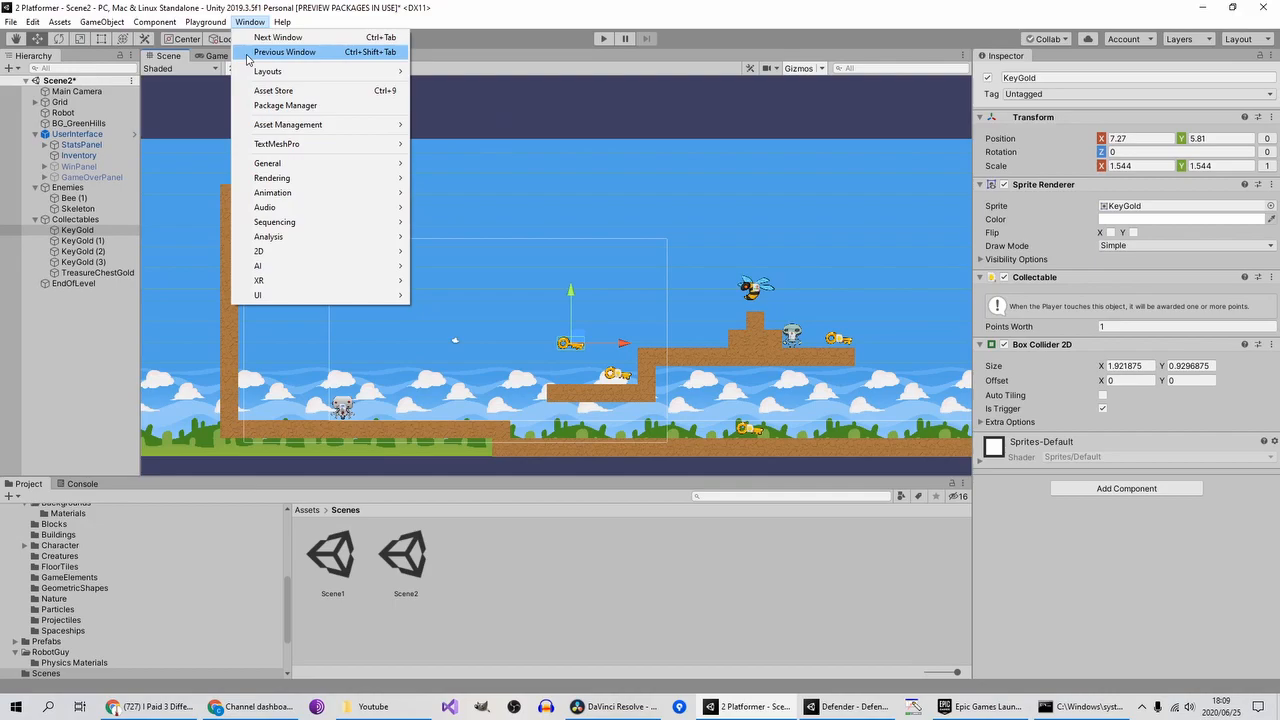
{"action": "mouse_move", "coordinate": [297, 69]}
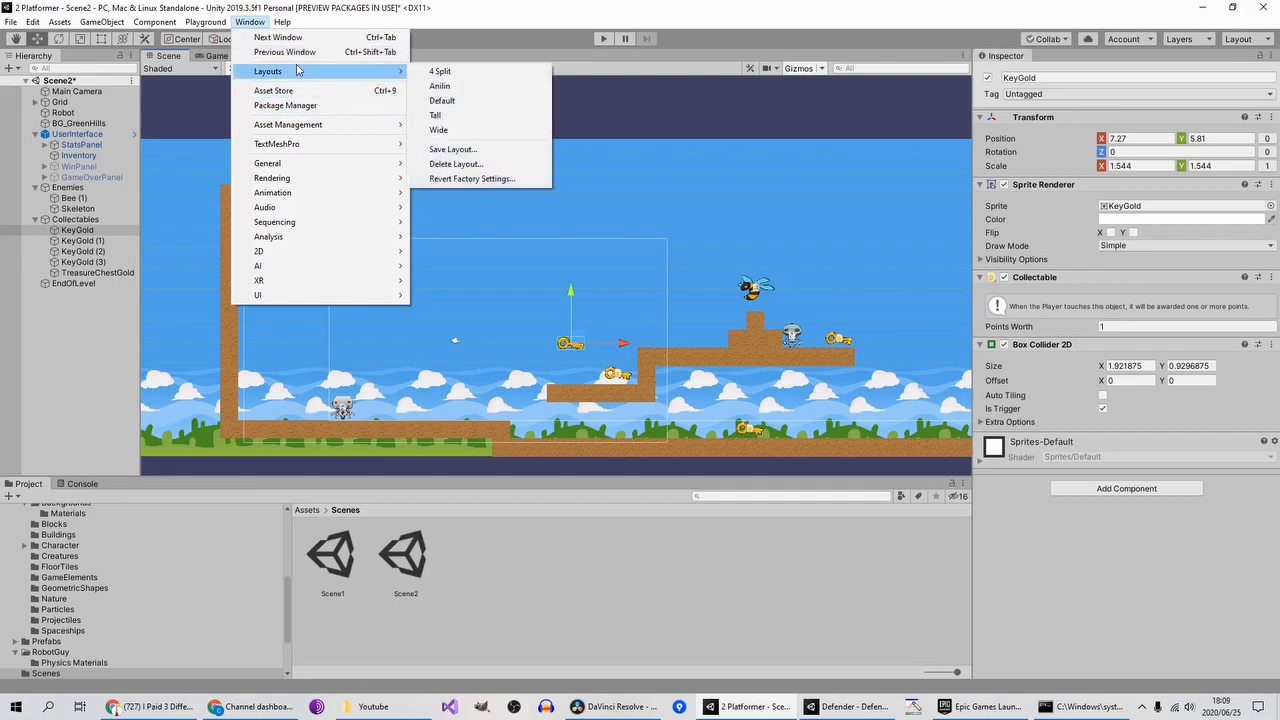
{"action": "mouse_move", "coordinate": [357, 251]}
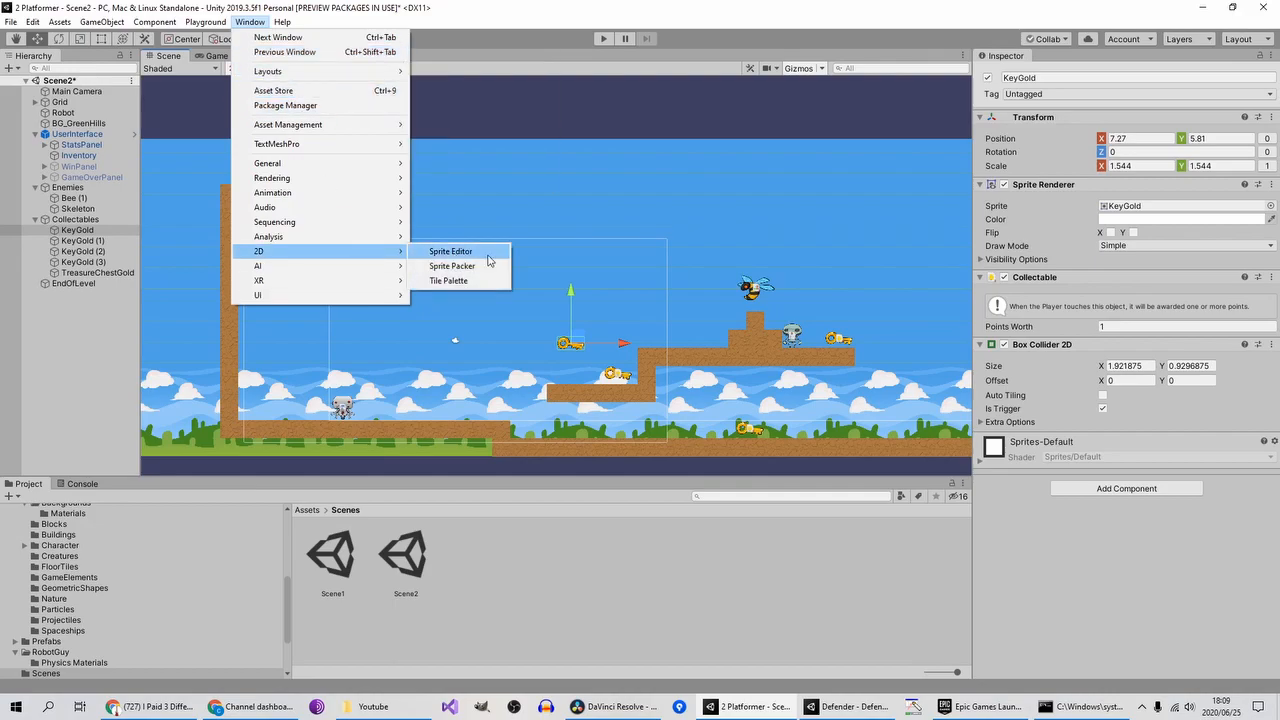
{"action": "left_click", "coordinate": [448, 280]}
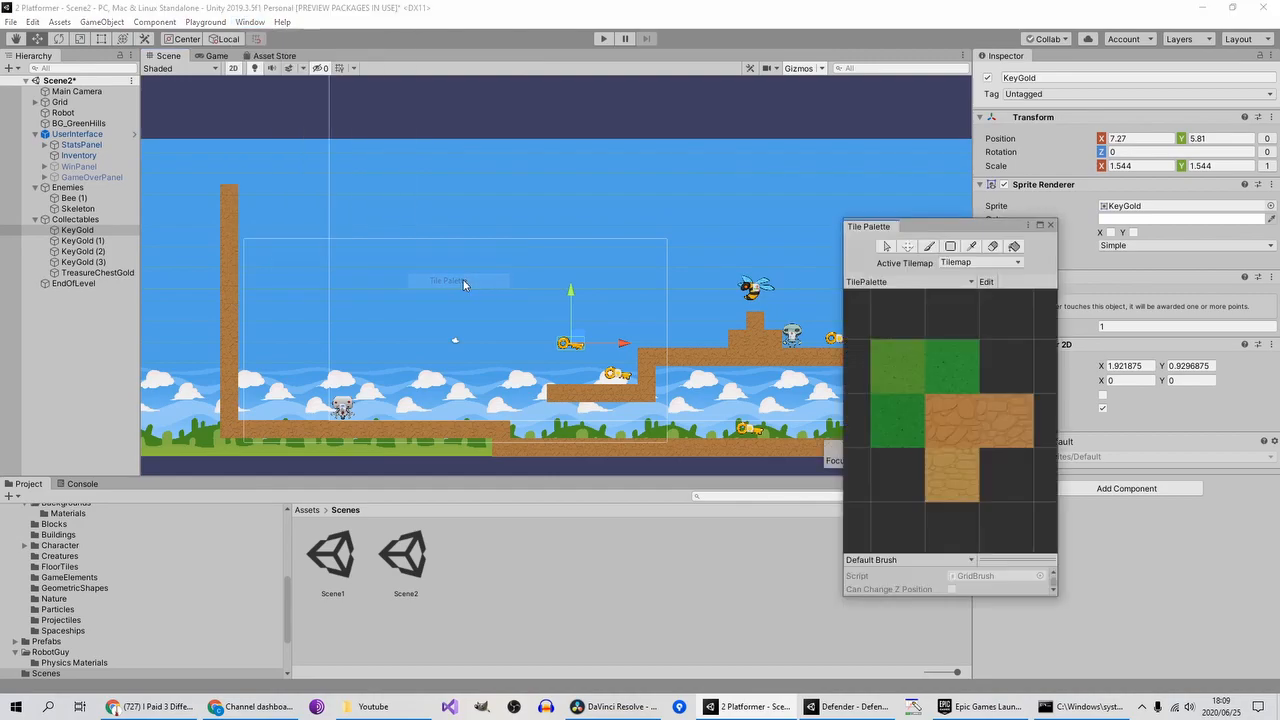
{"action": "left_click", "coordinate": [963, 432]}
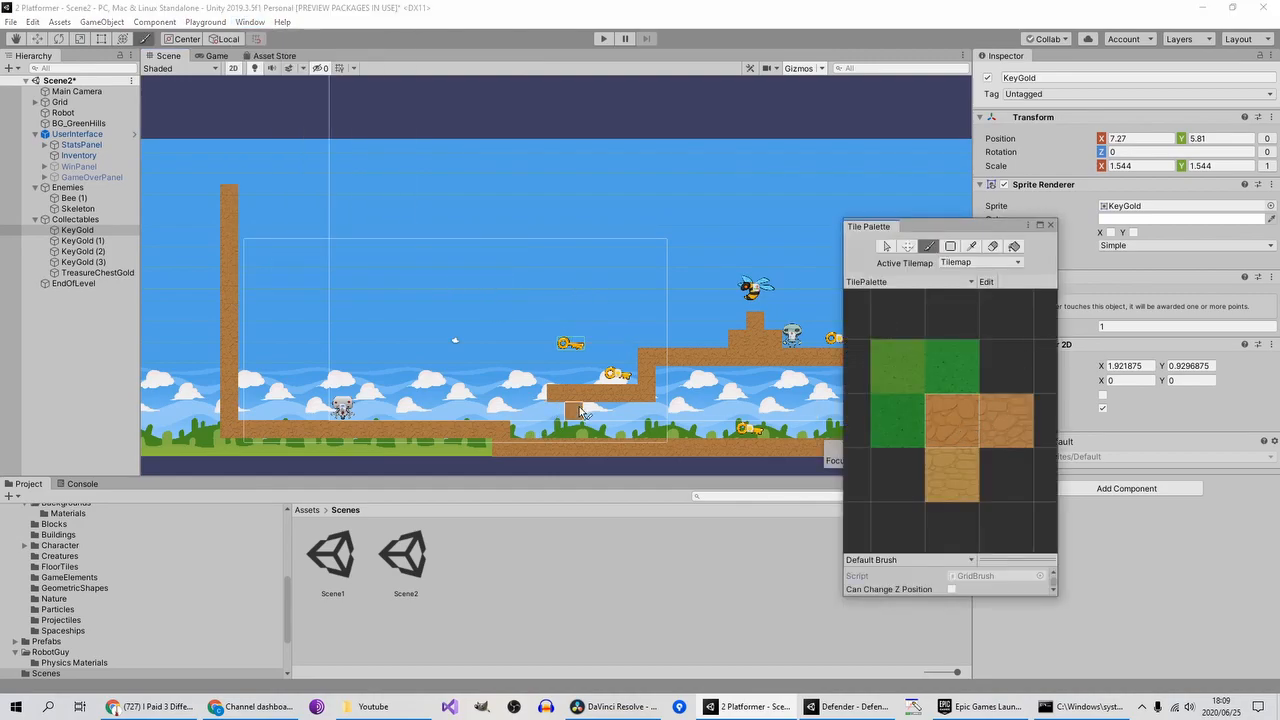
{"action": "left_click", "coordinate": [950, 246]}
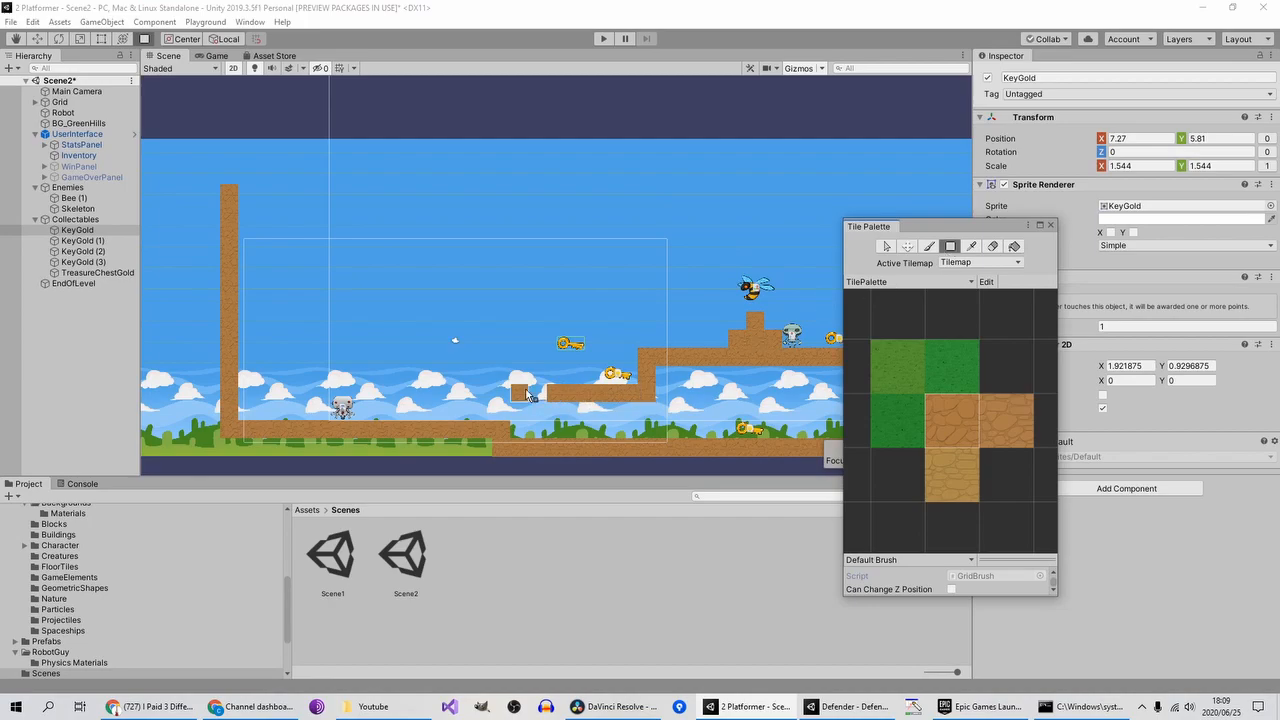
{"action": "left_click_drag", "start_coordinate": [512, 386], "coordinate": [727, 438]}
{"action": "left_click_drag", "start_coordinate": [404, 386], "coordinate": [512, 421]}
Step: Box-fill the grassy strip under the starting ground and the gap beneath the upper platform with brown tiles, and close the Tile Palette
{"action": "scroll", "coordinate": [608, 362], "scroll_direction": "down", "scroll_amount": 1}
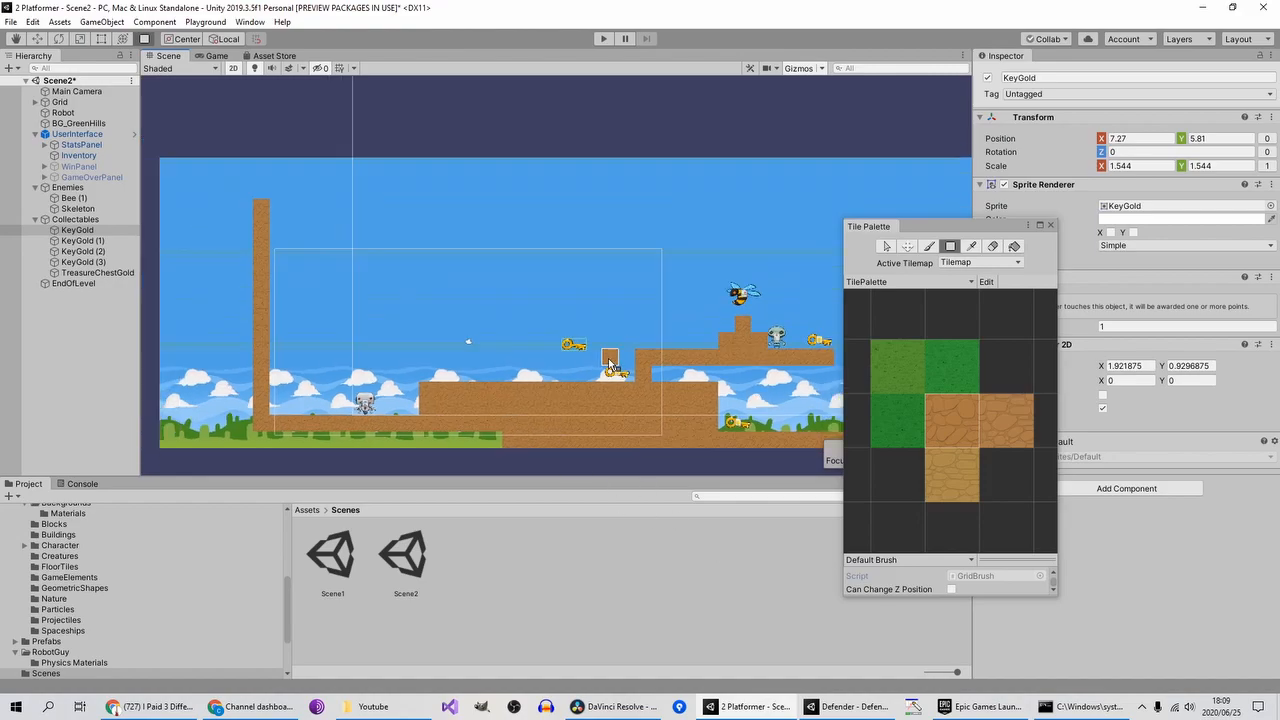
{"action": "left_click_drag", "start_coordinate": [259, 442], "coordinate": [506, 442]}
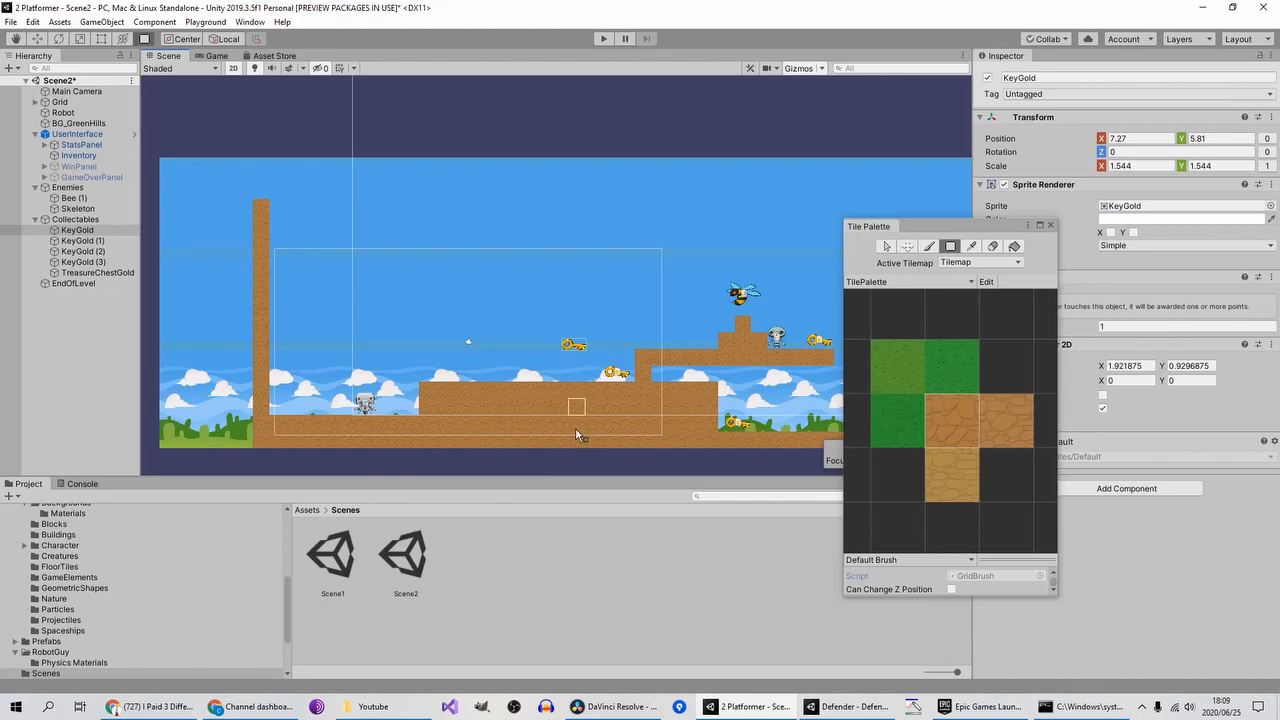
{"action": "left_click_drag", "start_coordinate": [655, 367], "coordinate": [819, 424]}
{"action": "middle_click_drag", "start_coordinate": [818, 420], "coordinate": [737, 398]}
{"action": "left_click", "coordinate": [929, 246]}
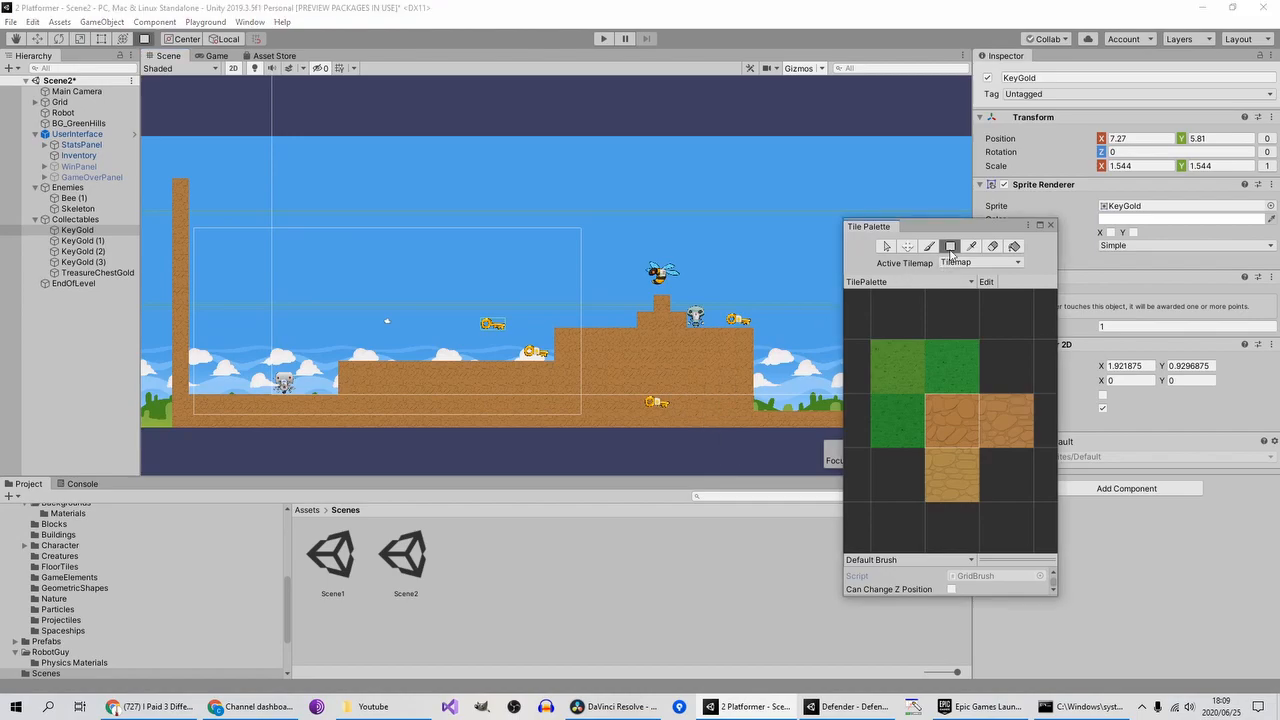
{"action": "left_click", "coordinate": [1050, 225]}
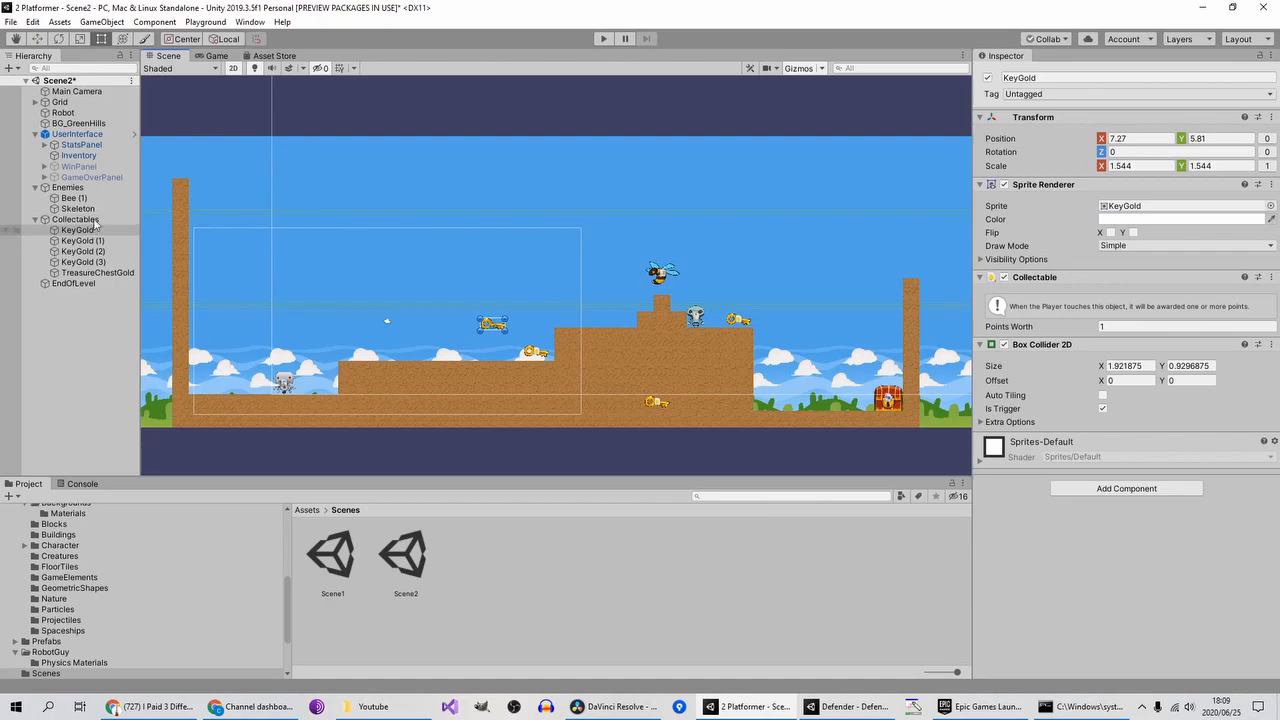
Step: Delete the gold key buried in the filled ground and save Scene2
{"action": "left_click", "coordinate": [648, 401]}
{"action": "key", "text": "Delete"}
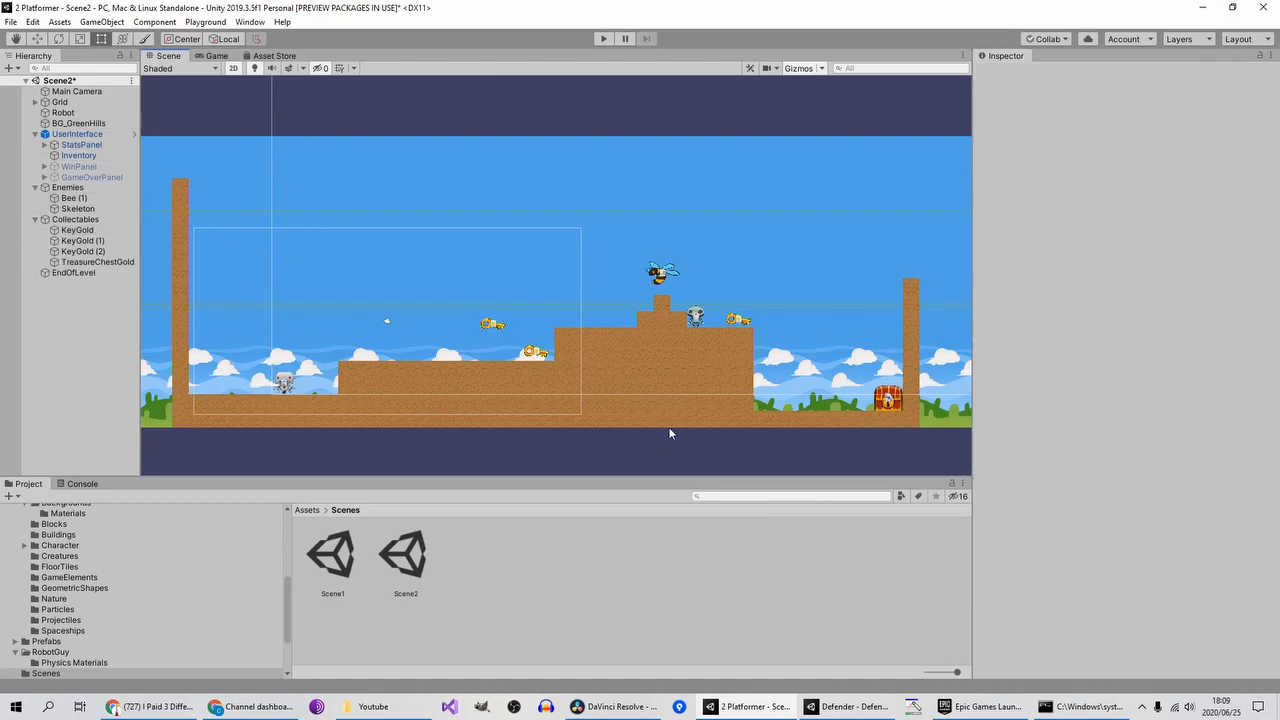
{"action": "scroll", "coordinate": [569, 394], "scroll_direction": "down", "scroll_amount": 1}
{"action": "scroll", "coordinate": [570, 395], "scroll_direction": "up", "scroll_amount": 2}
{"action": "middle_click_drag", "start_coordinate": [579, 398], "coordinate": [754, 427]}
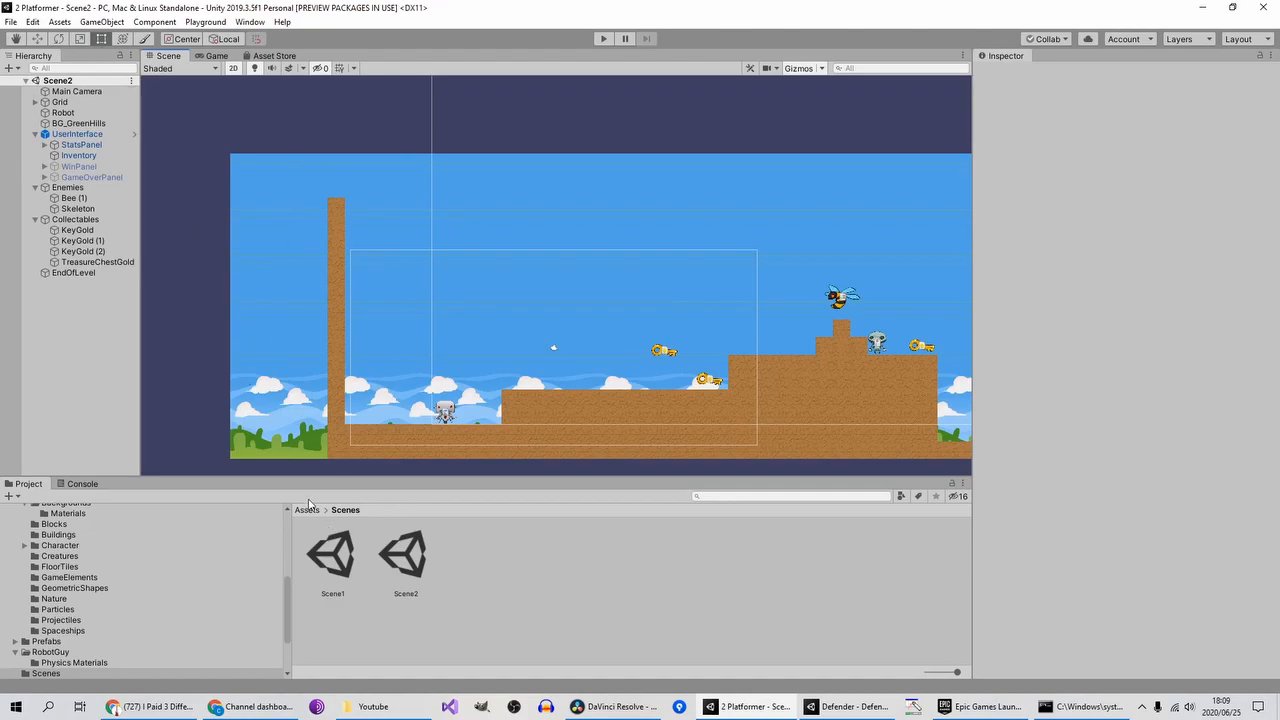
Step: Switch between Scene1 and Scene2 to compare their layouts, leaving Scene1 open
{"action": "double_click", "coordinate": [346, 564]}
{"action": "double_click", "coordinate": [420, 560]}
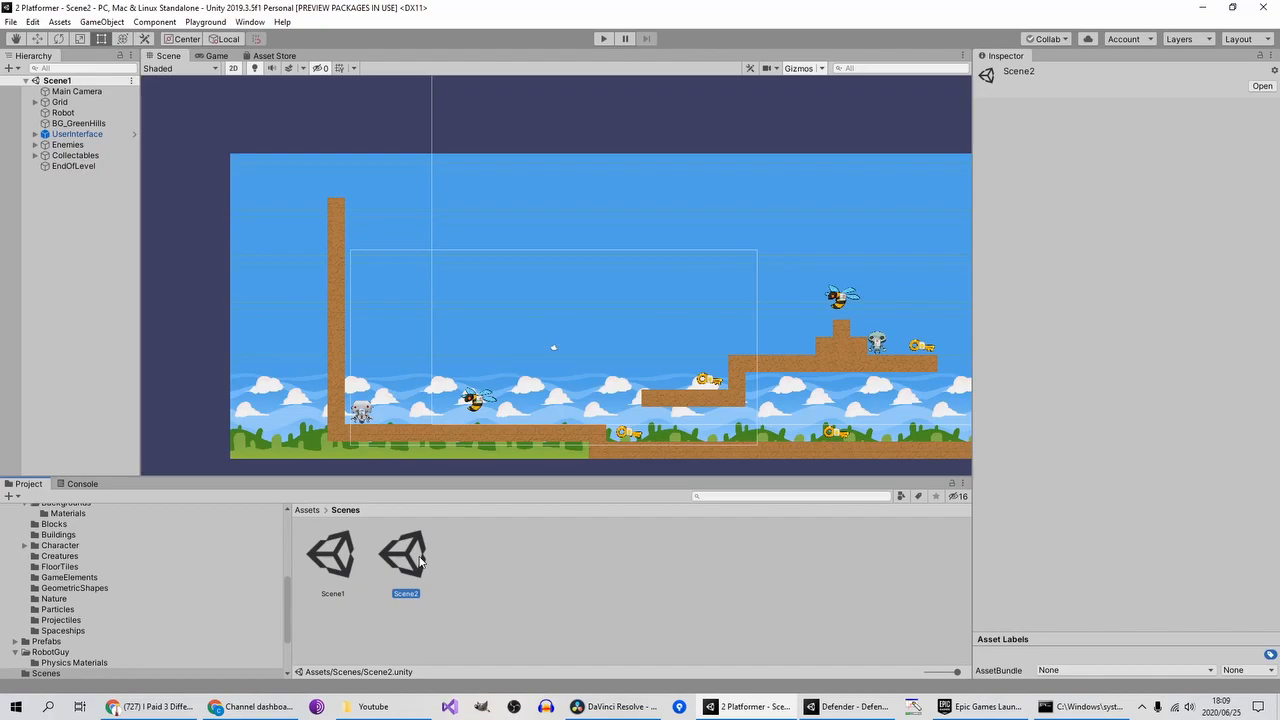
{"action": "double_click", "coordinate": [338, 557]}
{"action": "double_click", "coordinate": [405, 555]}
{"action": "double_click", "coordinate": [322, 579]}
Step: Inspect the treasure chest at the end of Scene1 and its components
{"action": "scroll", "coordinate": [730, 408], "scroll_direction": "down", "scroll_amount": 2}
{"action": "middle_click_drag", "start_coordinate": [728, 408], "coordinate": [555, 408]}
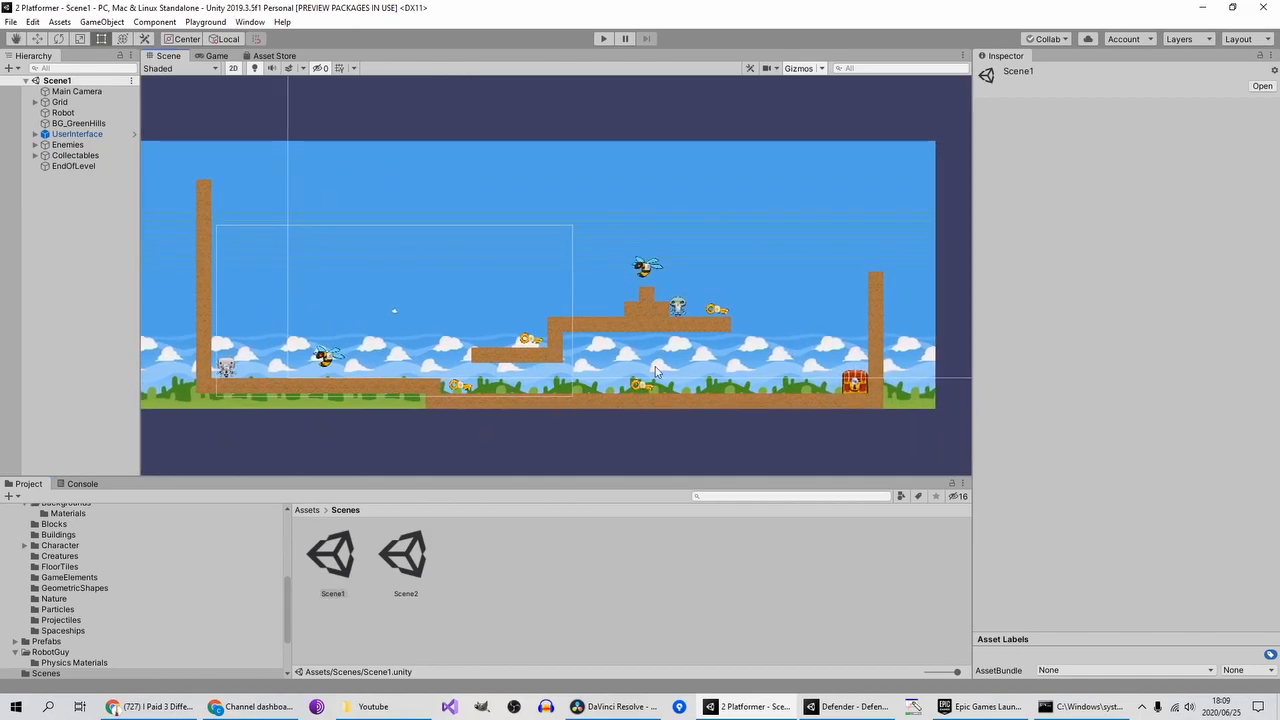
{"action": "scroll", "coordinate": [814, 370], "scroll_direction": "up", "scroll_amount": 4}
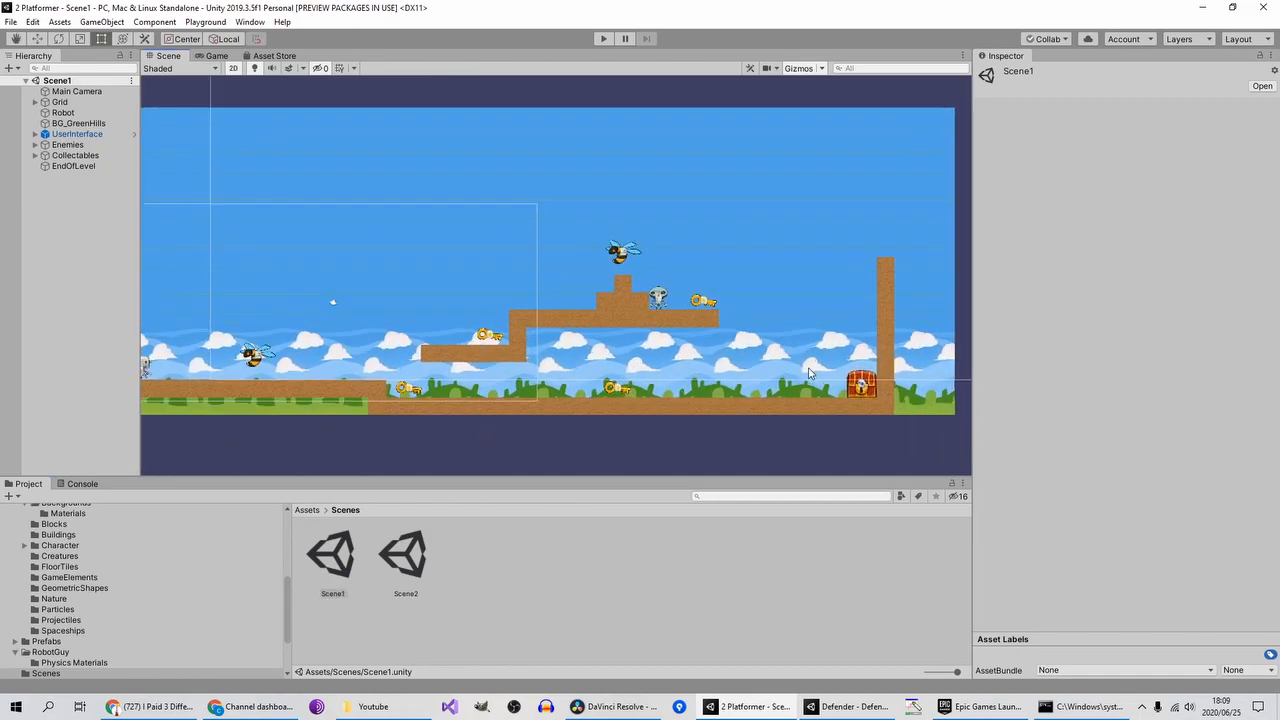
{"action": "middle_click_drag", "start_coordinate": [814, 370], "coordinate": [633, 370]}
{"action": "scroll", "coordinate": [661, 403], "scroll_direction": "up", "scroll_amount": 4}
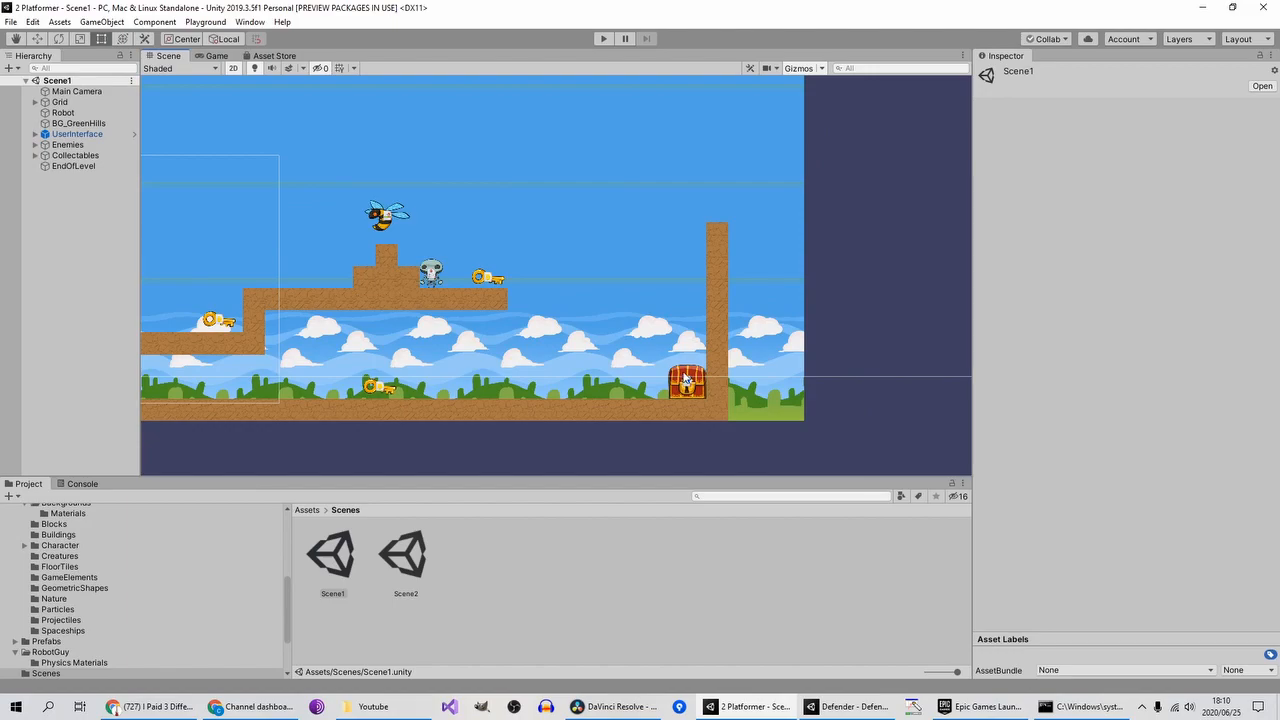
{"action": "left_click", "coordinate": [686, 378]}
{"action": "left_click", "coordinate": [680, 395]}
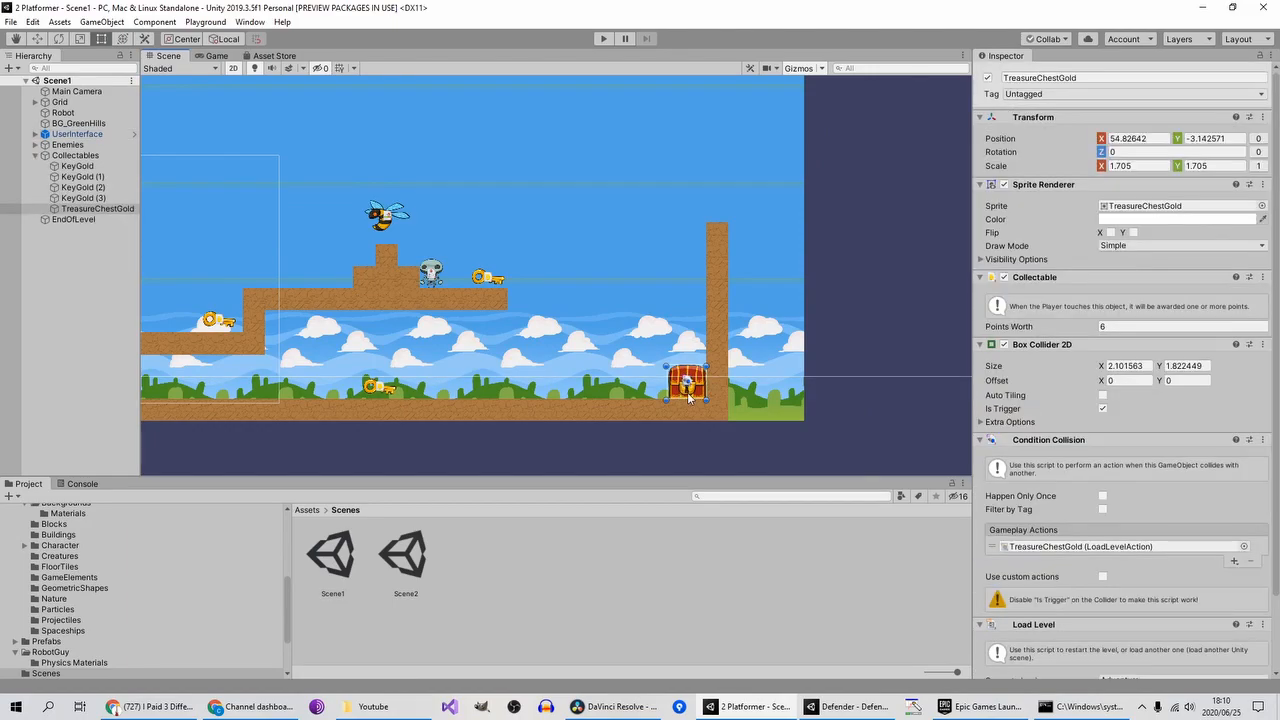
Step: Create an empty game object at the root of Scene1 and name it EndOfLevel
{"action": "right_click", "coordinate": [59, 266]}
{"action": "left_click", "coordinate": [34, 260]}
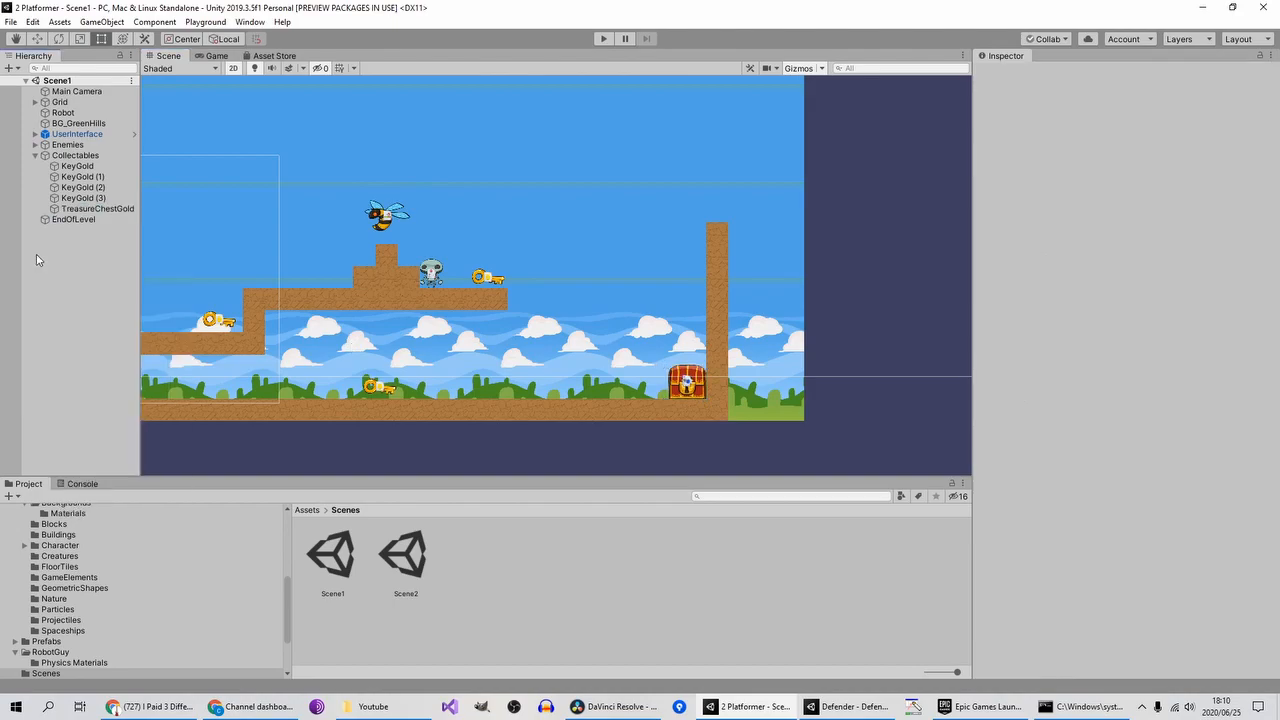
{"action": "right_click", "coordinate": [37, 256]}
{"action": "left_click", "coordinate": [103, 383]}
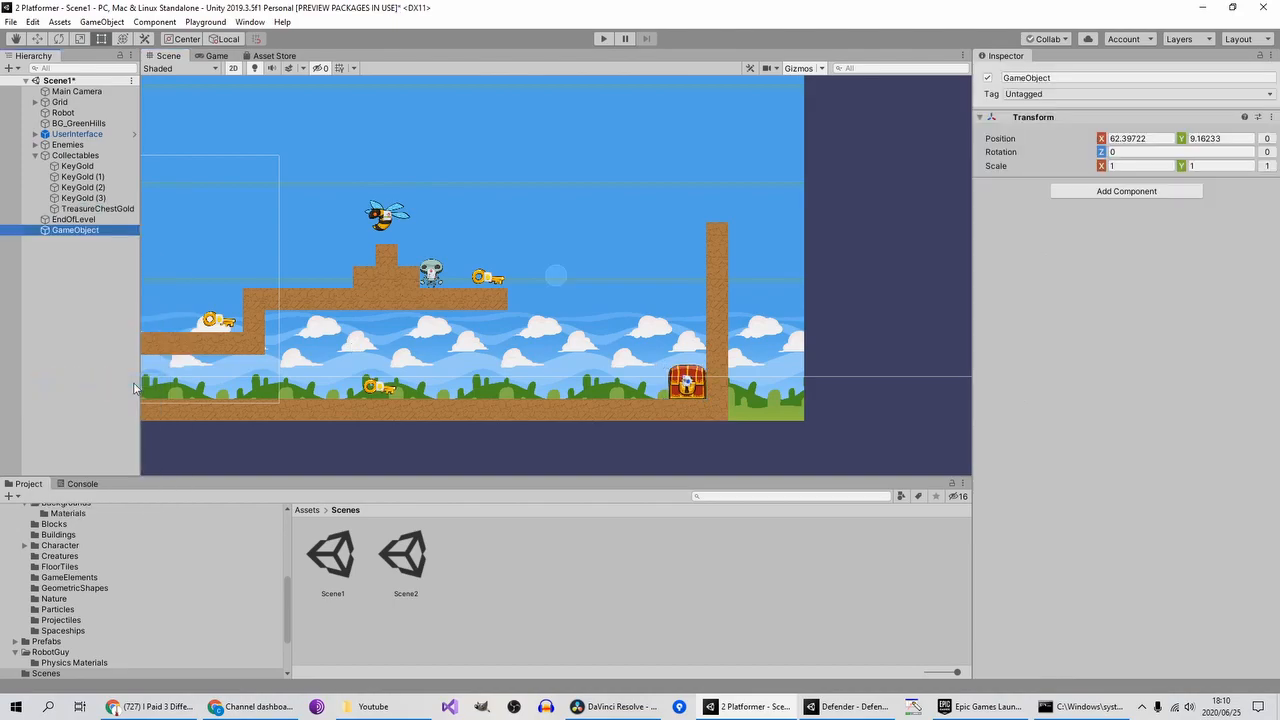
{"action": "key", "text": "F2"}
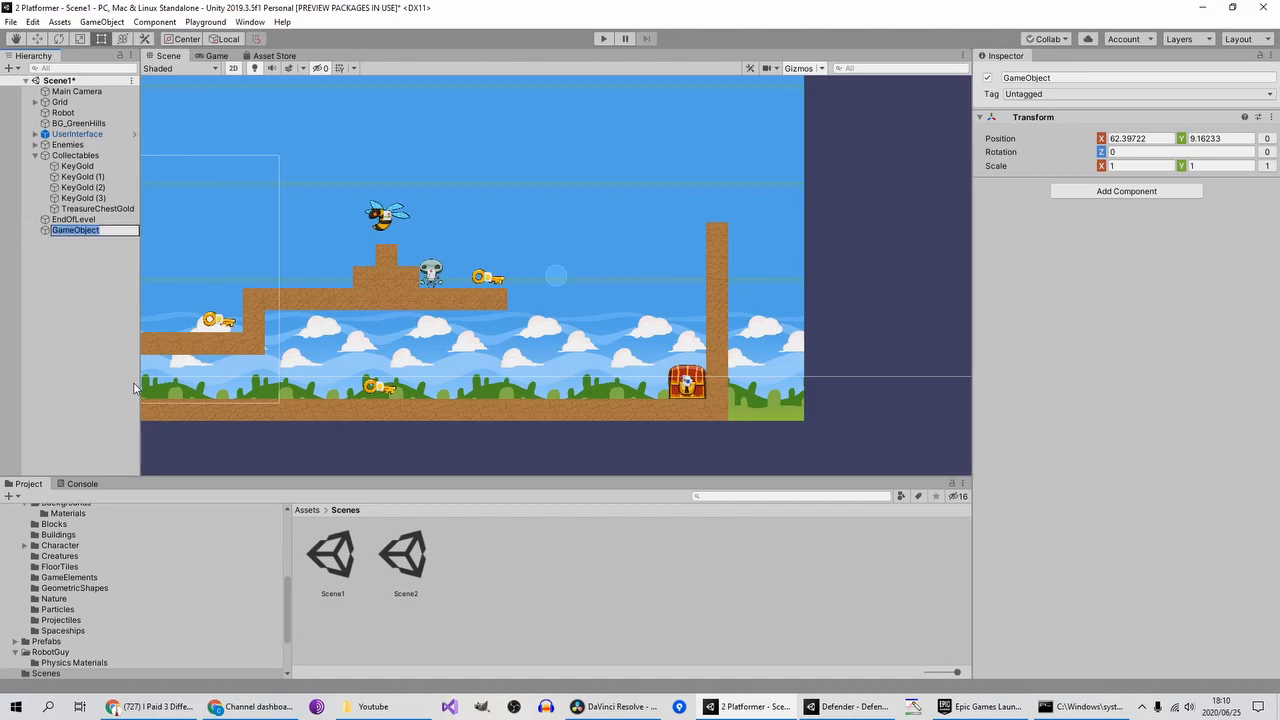
{"action": "type", "text": "EndOfLevel"}
{"action": "key", "text": "Return"}
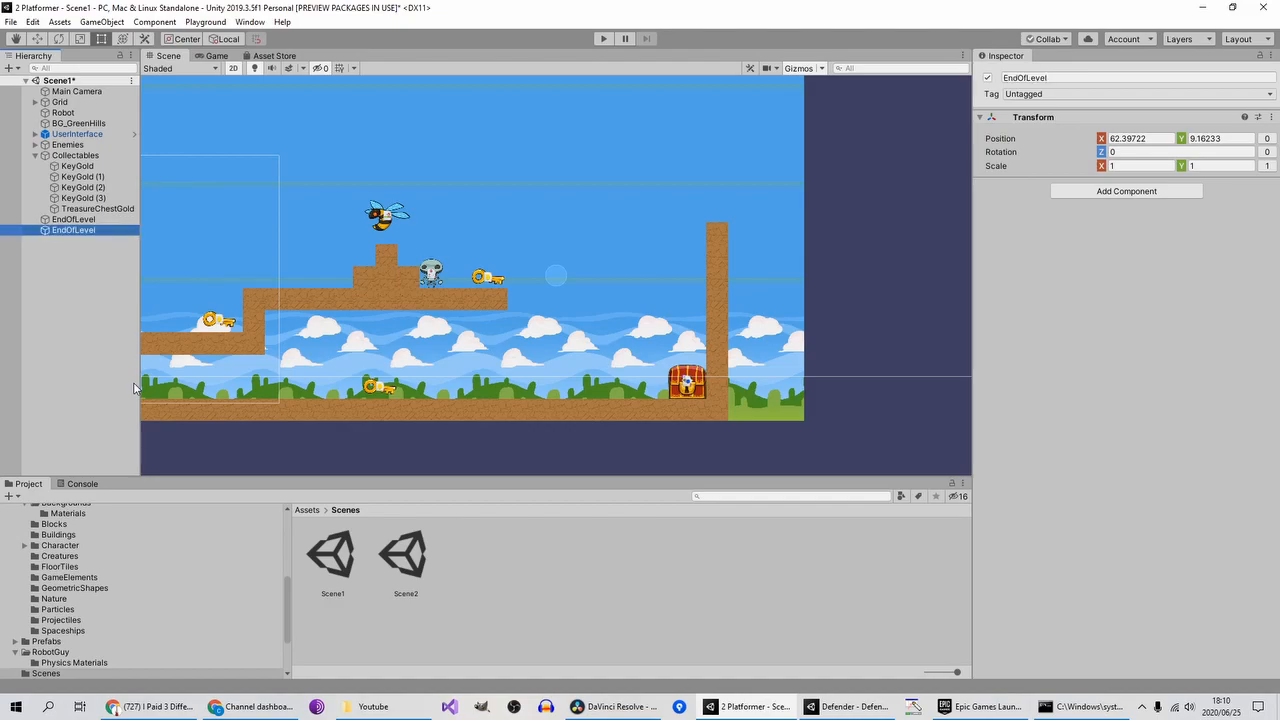
Step: Delete the duplicate EndOfLevel object from Scene1, keeping a single one
{"action": "left_click", "coordinate": [106, 220]}
{"action": "key", "text": "Delete"}
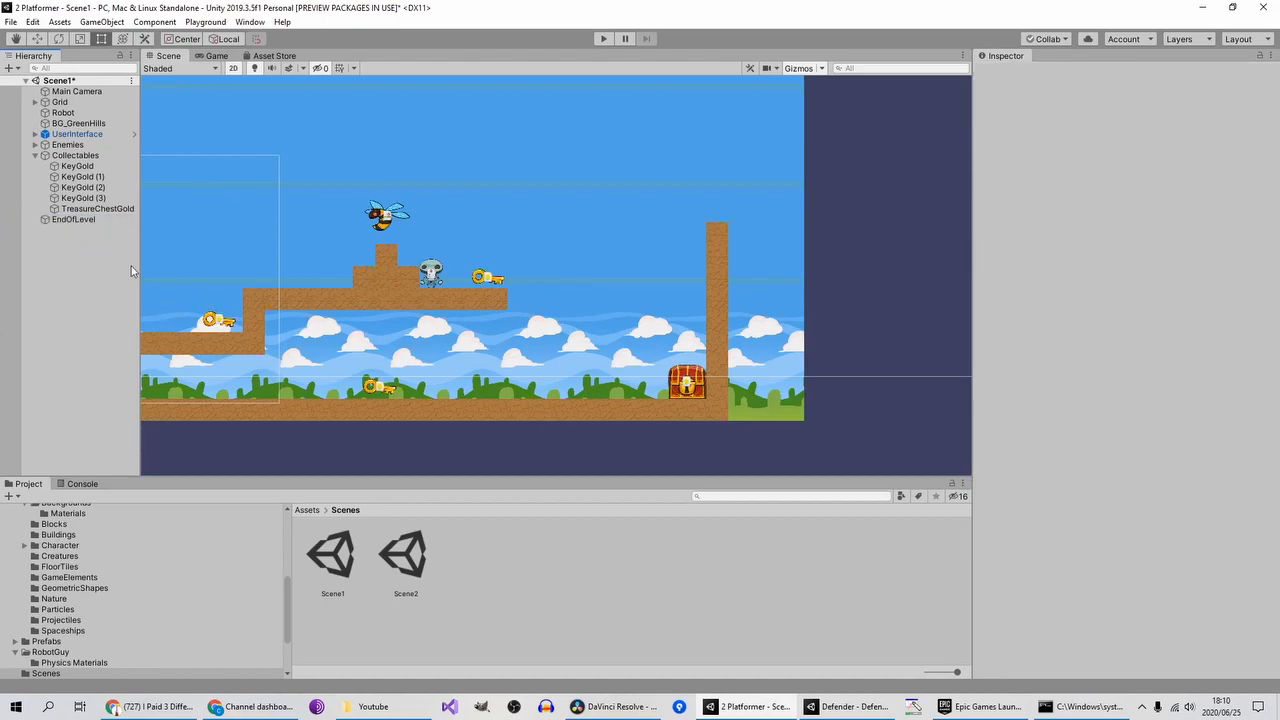
{"action": "left_click", "coordinate": [92, 208]}
Step: Add a Box Collider 2D component to the EndOfLevel object
{"action": "left_click", "coordinate": [76, 222]}
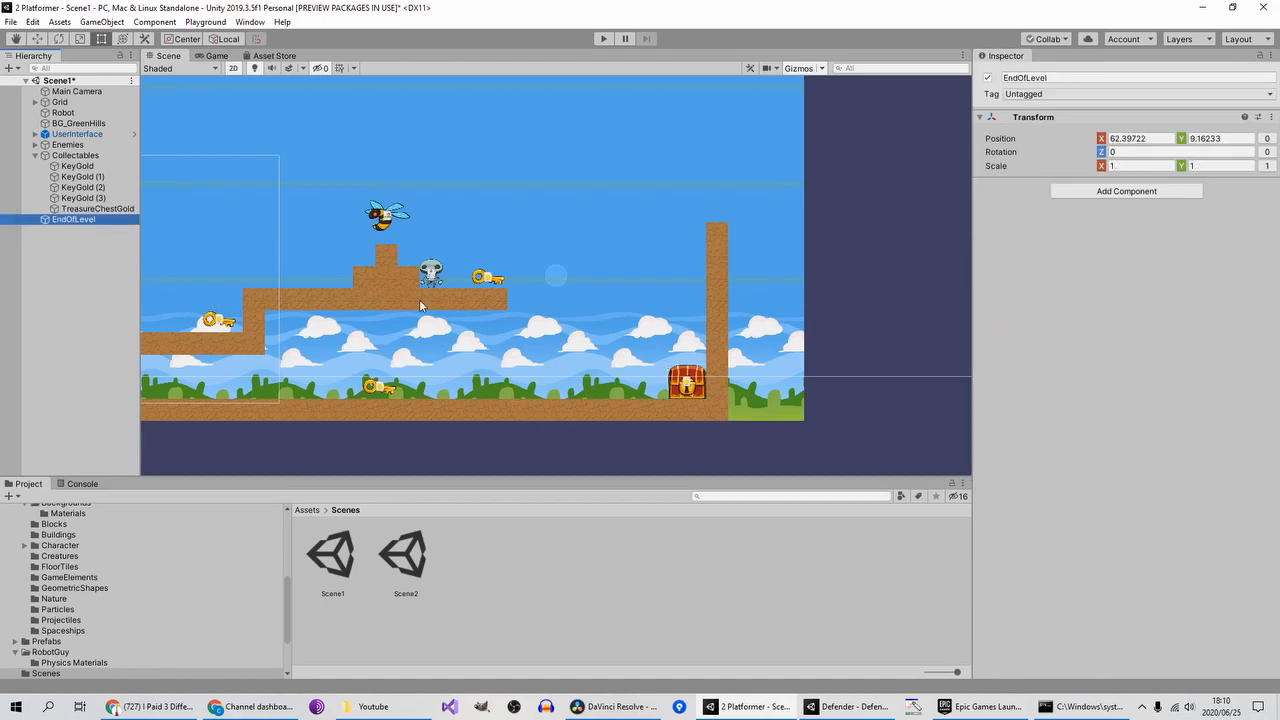
{"action": "left_click", "coordinate": [1098, 192]}
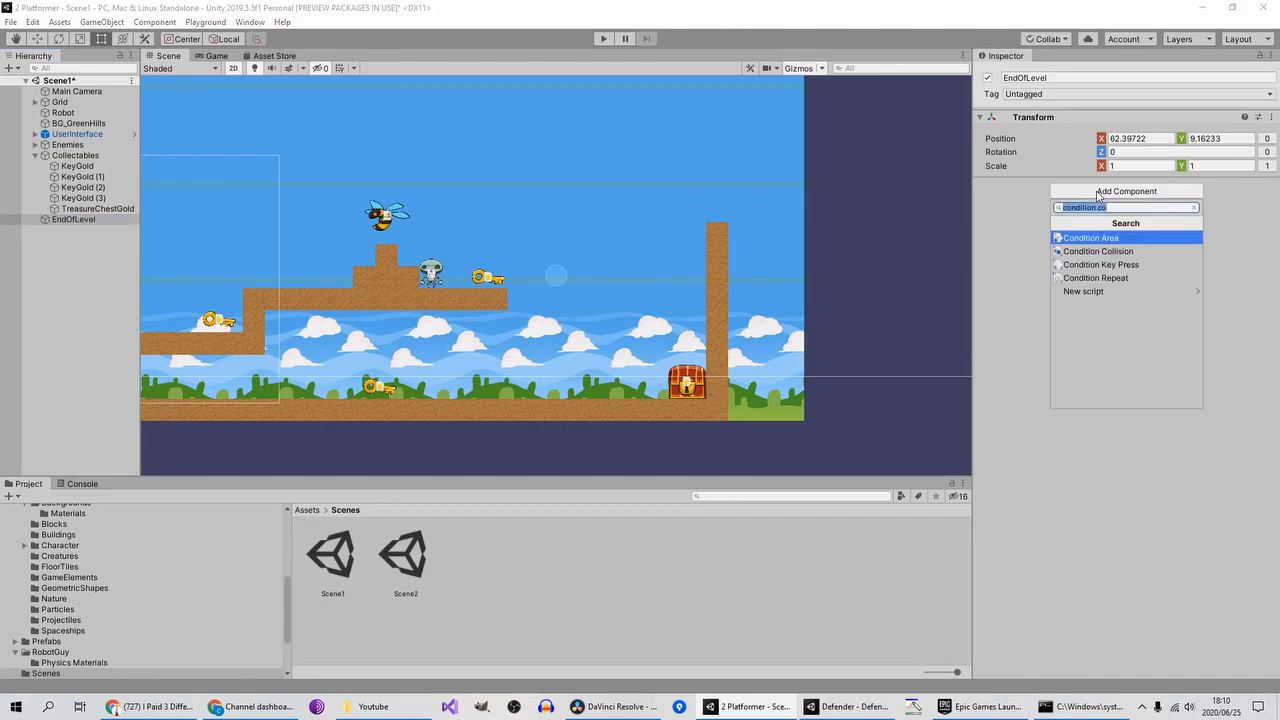
{"action": "type", "text": "collider"}
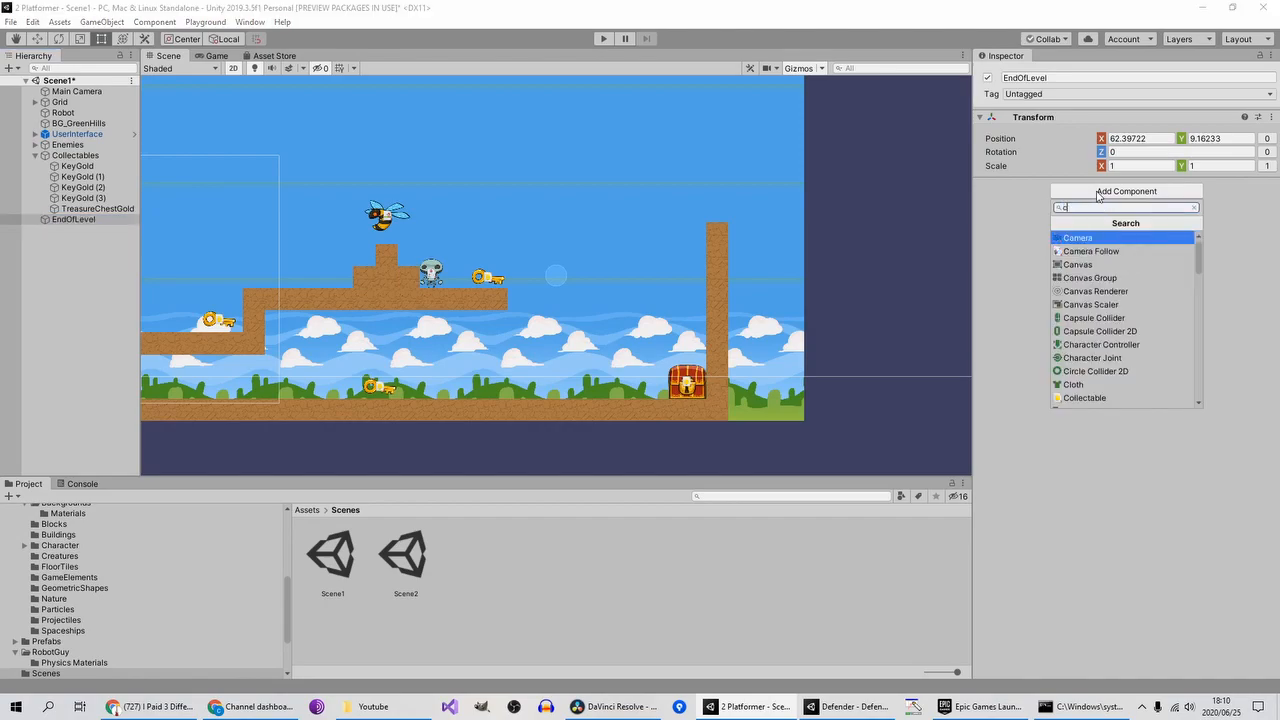
{"action": "key", "text": "Down"}
{"action": "key", "text": "Down"}
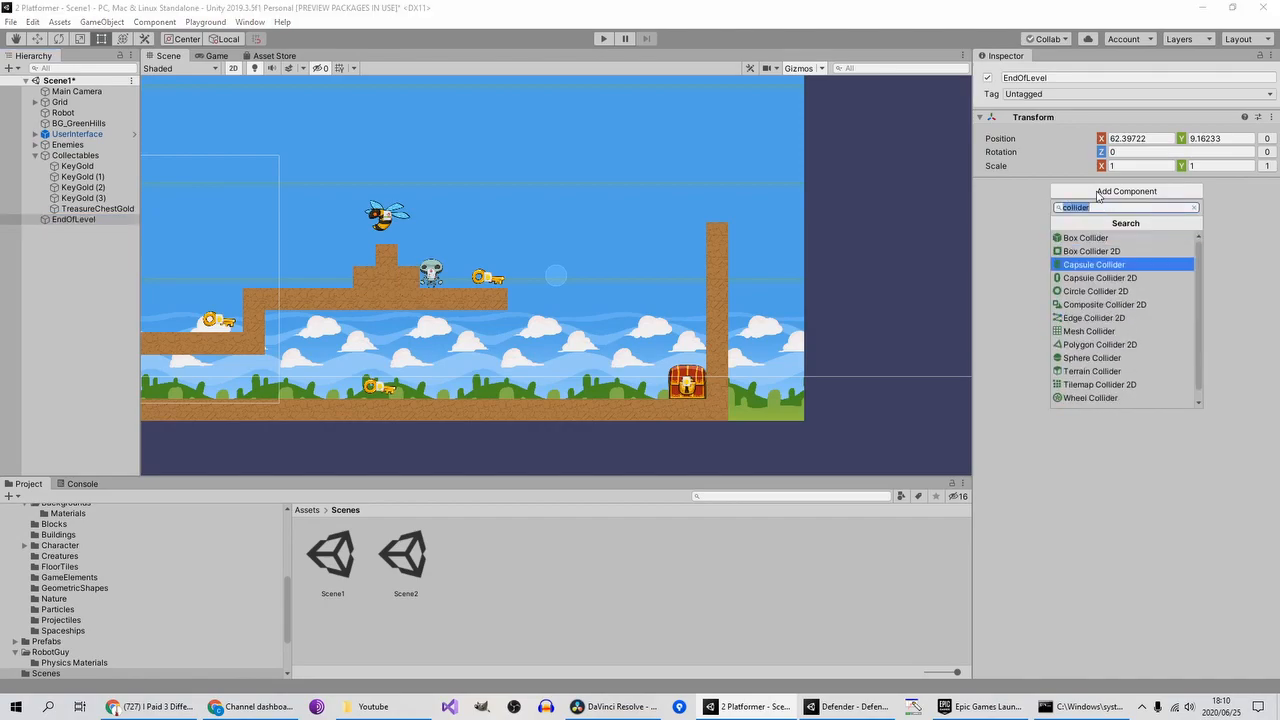
{"action": "key", "text": "Up"}
{"action": "key", "text": "Up"}
{"action": "key", "text": "Down"}
{"action": "key", "text": "Down"}
{"action": "key", "text": "Up"}
{"action": "key", "text": "Up"}
{"action": "key", "text": "Down"}
{"action": "key", "text": "Return"}
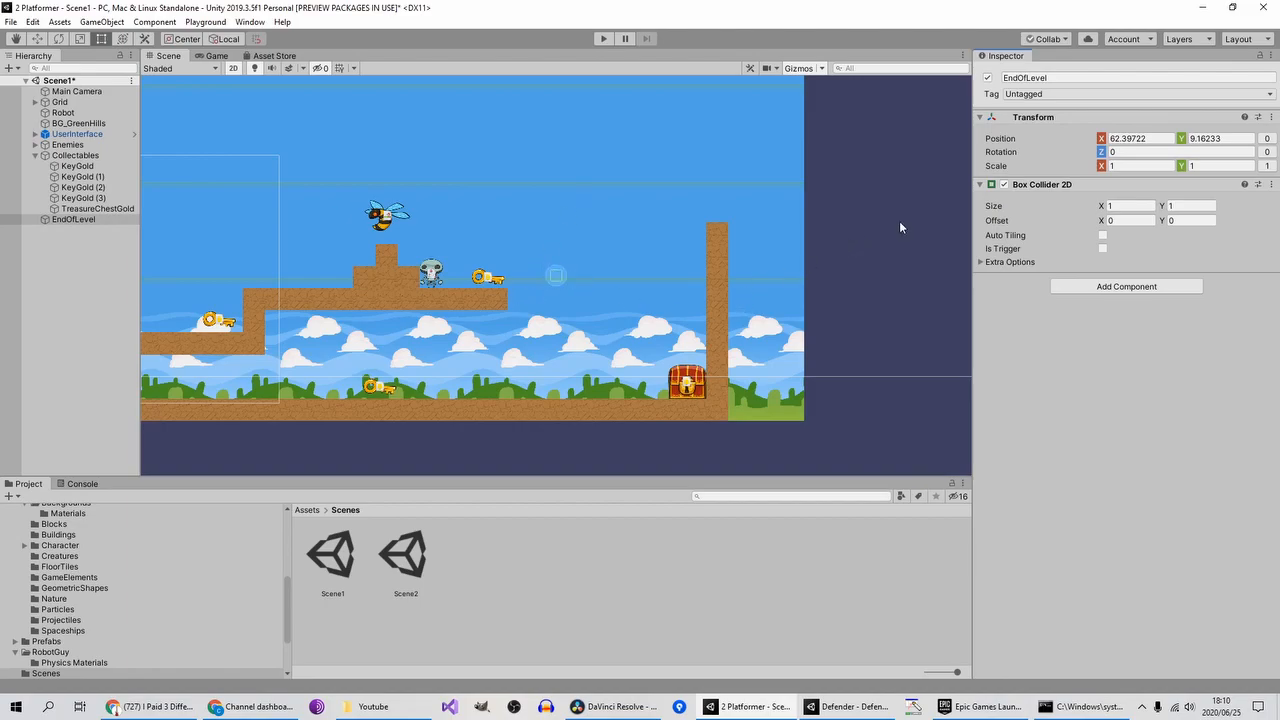
Step: Move the EndOfLevel object onto the treasure chest at the end of the level, at about X 74.28, Y -0.71
{"action": "left_click", "coordinate": [99, 219]}
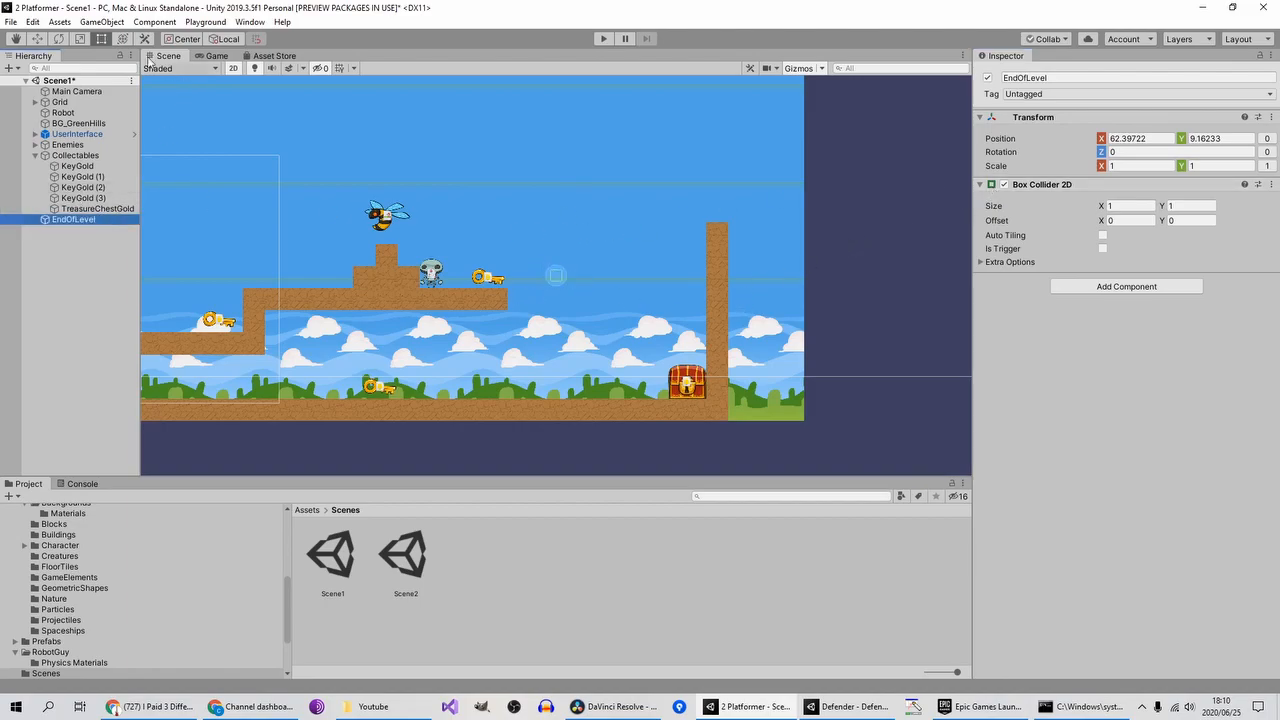
{"action": "left_click", "coordinate": [37, 40]}
{"action": "left_click_drag", "start_coordinate": [551, 229], "coordinate": [570, 337]}
{"action": "left_click_drag", "start_coordinate": [606, 384], "coordinate": [740, 395]}
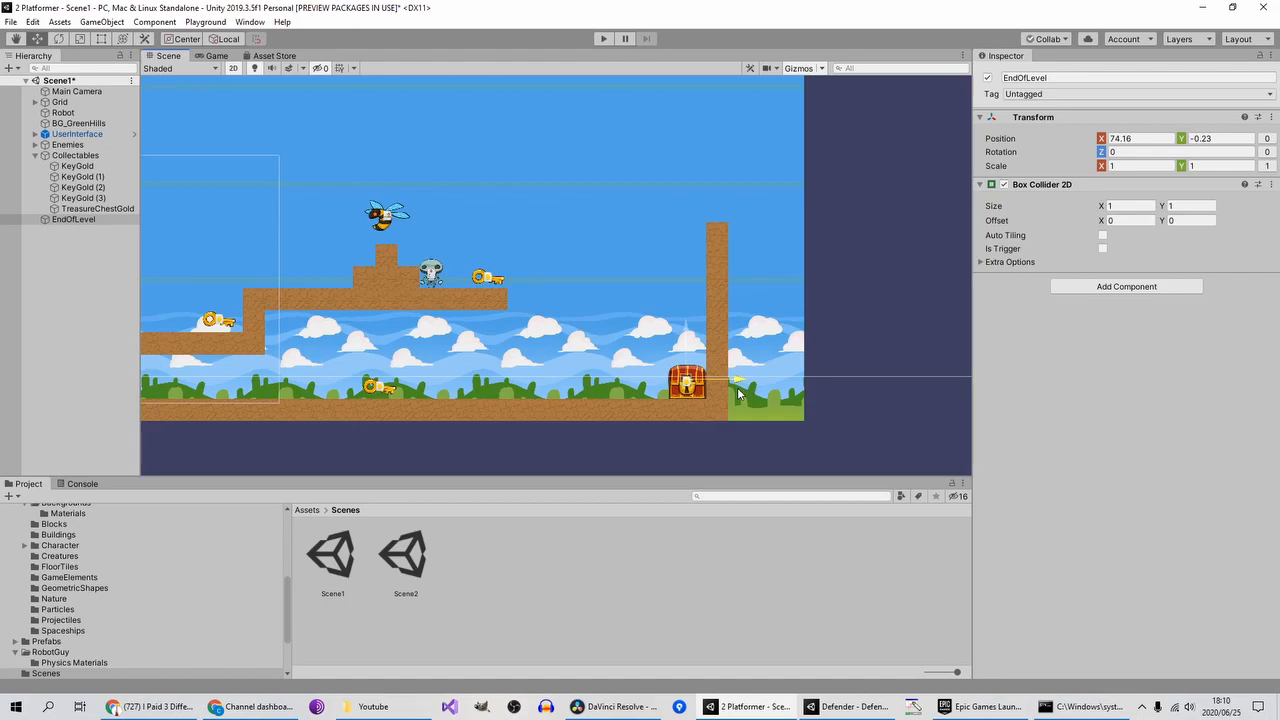
{"action": "left_click_drag", "start_coordinate": [686, 324], "coordinate": [687, 330]}
{"action": "left_click_drag", "start_coordinate": [742, 384], "coordinate": [744, 384]}
Step: Make EndOfLevel's box collider a trigger and add a Condition Collision component to the object
{"action": "left_click", "coordinate": [65, 220]}
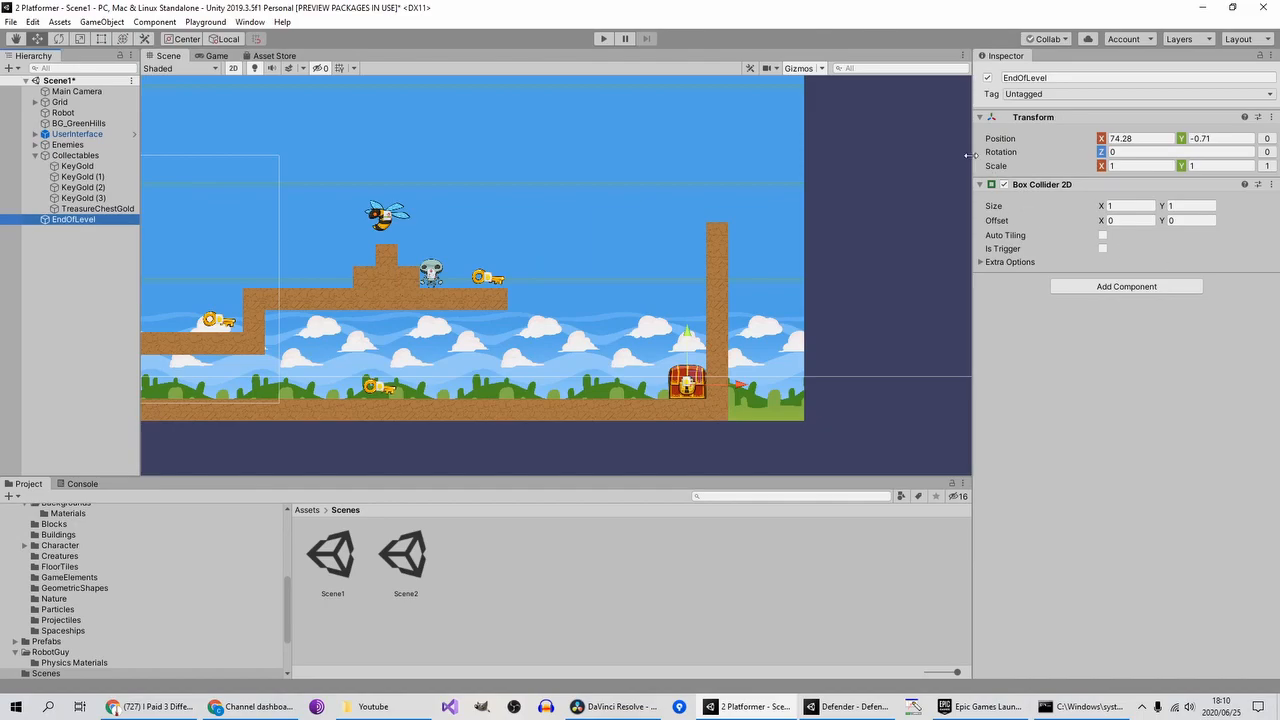
{"action": "left_click", "coordinate": [1103, 248]}
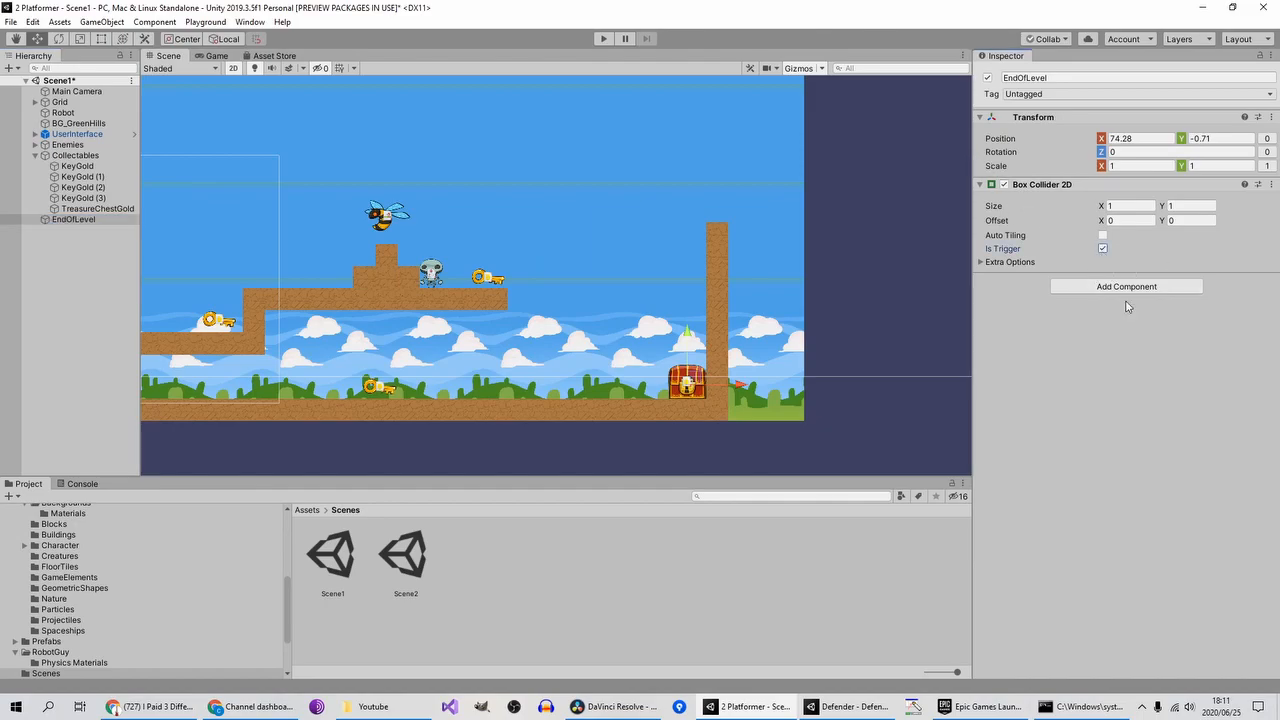
{"action": "left_click", "coordinate": [1110, 289]}
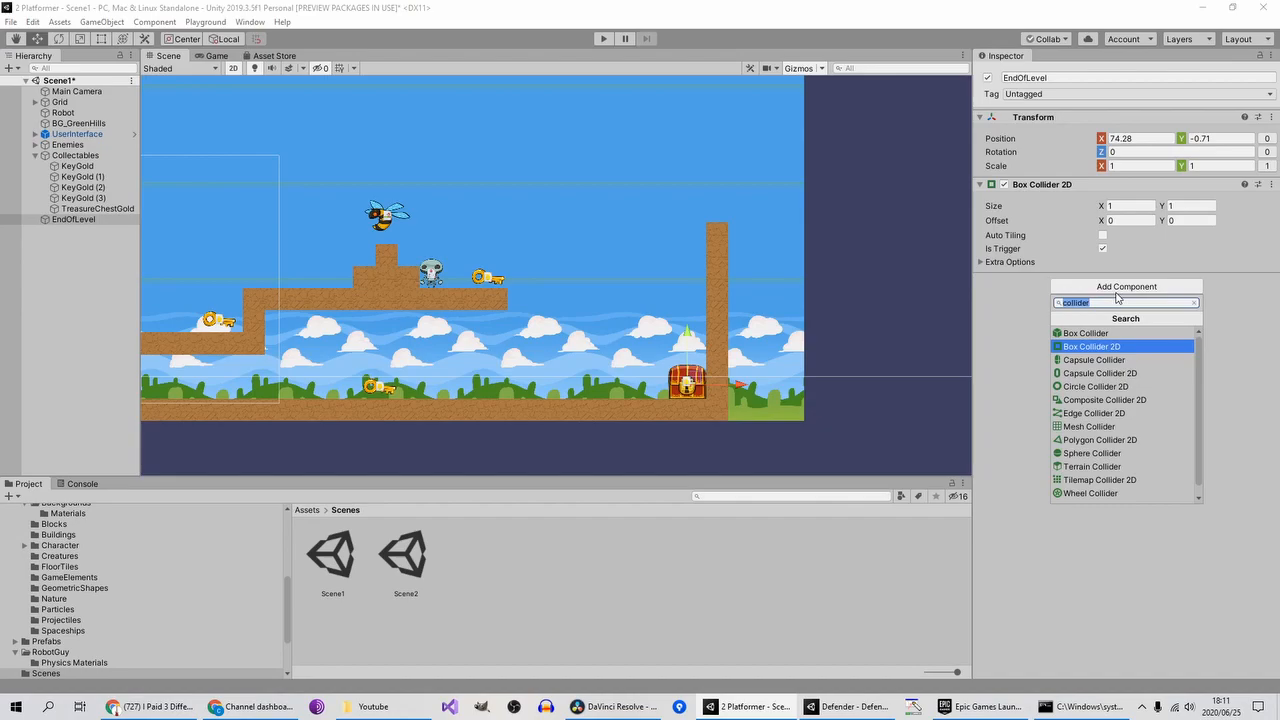
{"action": "type", "text": "condition"}
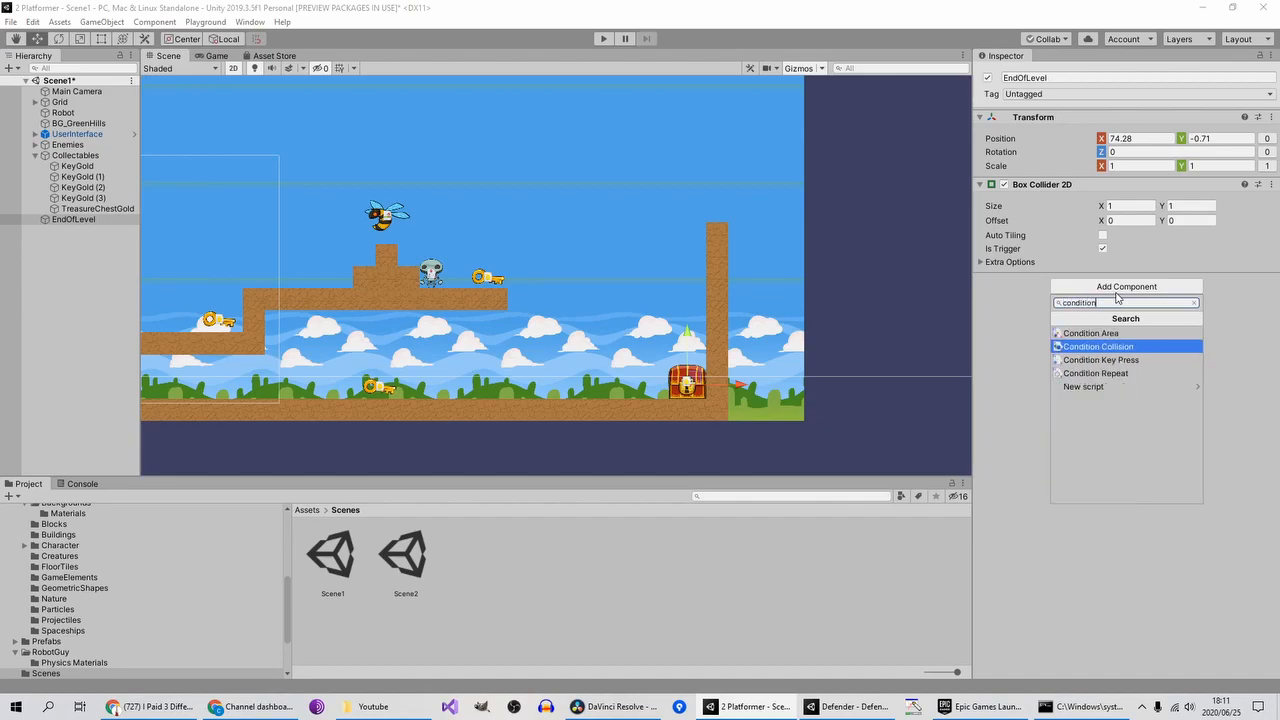
{"action": "key", "text": "Return"}
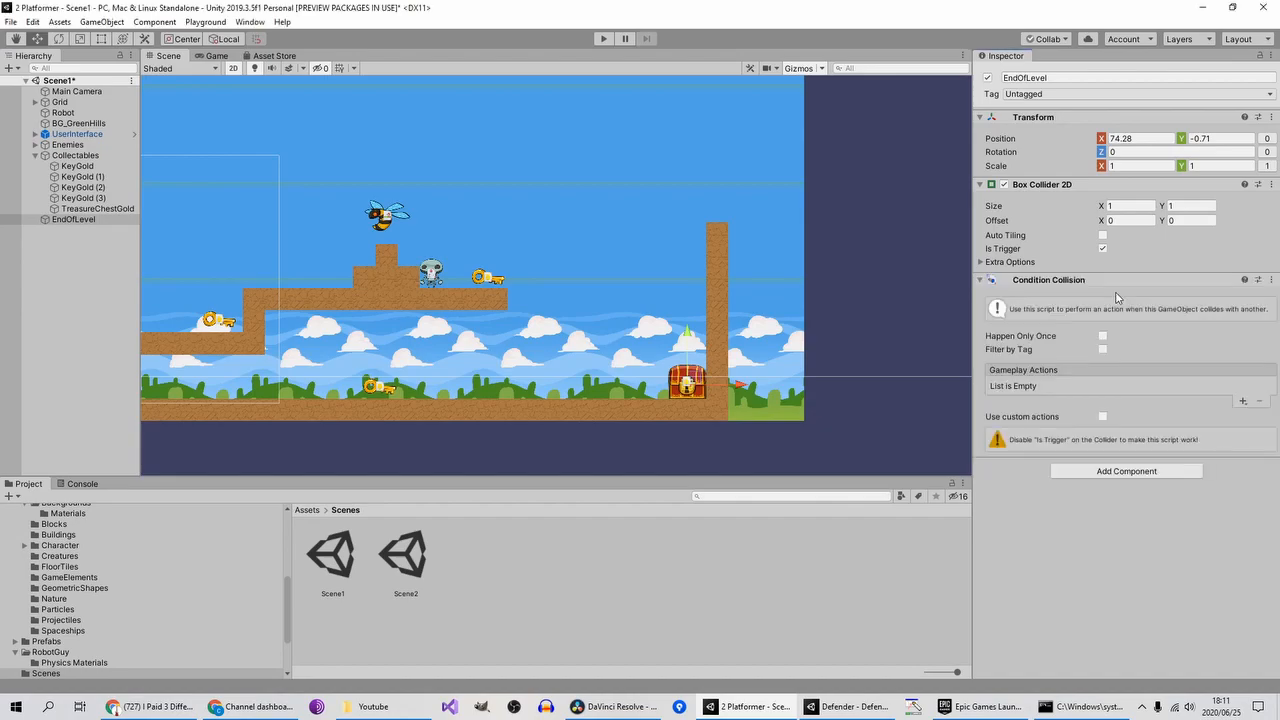
Step: Filter the Condition Collision by the Player tag and add a LoadLevelAction to its gameplay actions
{"action": "left_click", "coordinate": [1103, 349]}
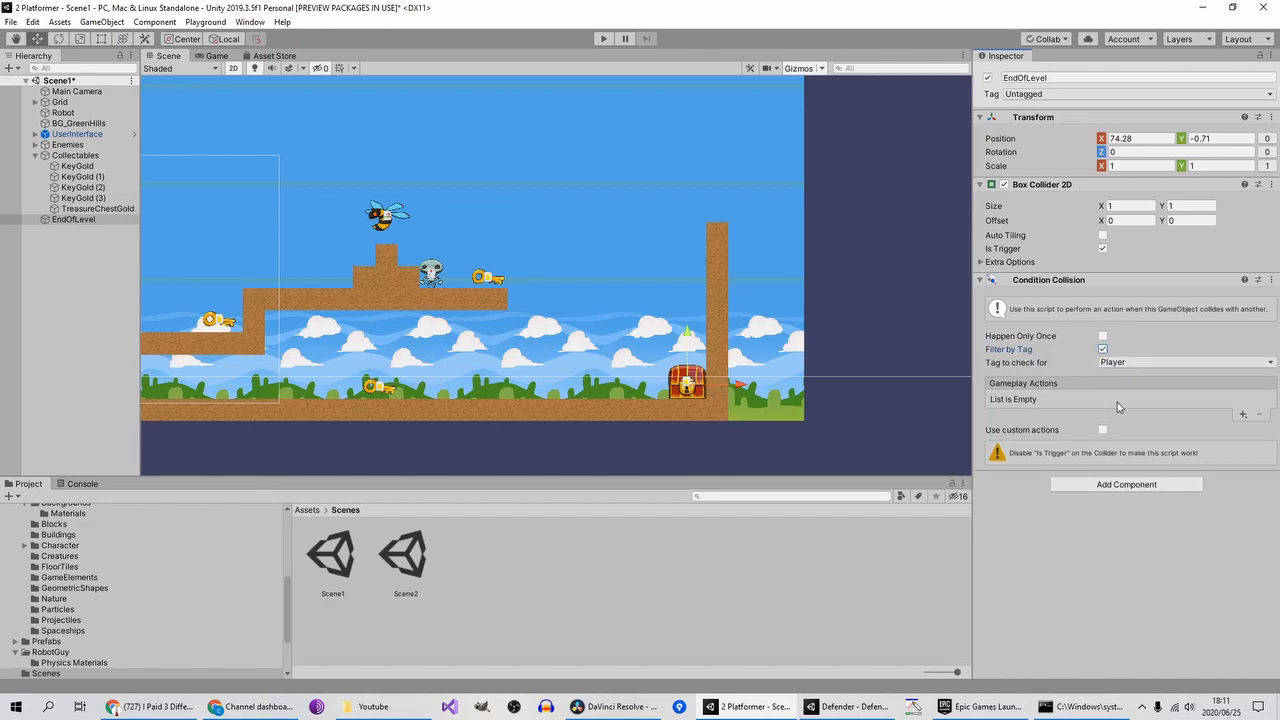
{"action": "left_click", "coordinate": [1243, 414]}
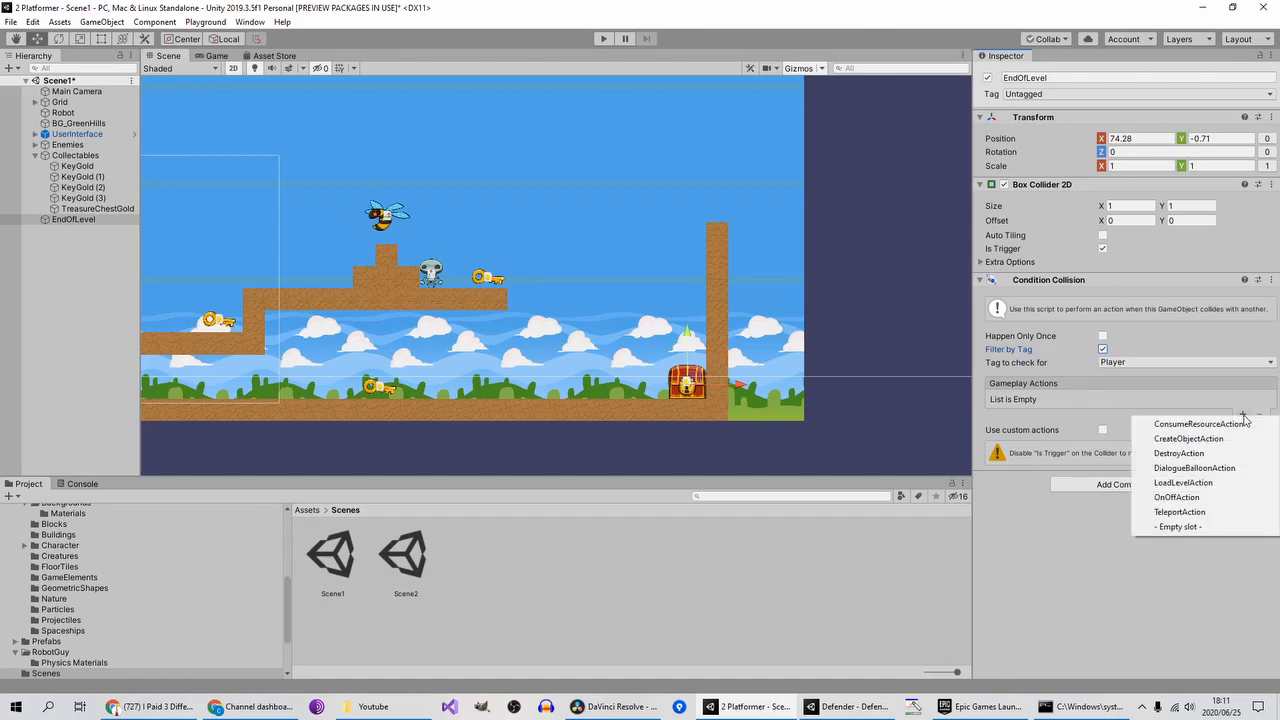
{"action": "left_click", "coordinate": [1046, 403]}
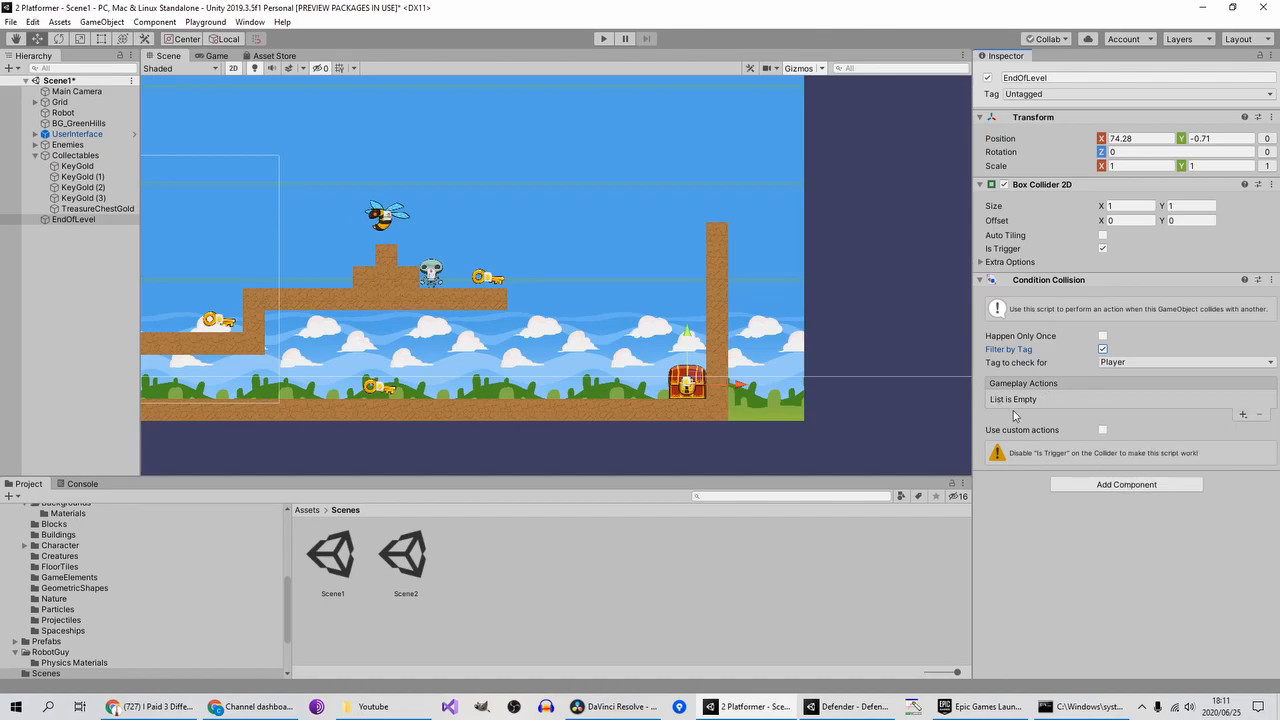
{"action": "left_click", "coordinate": [1243, 414]}
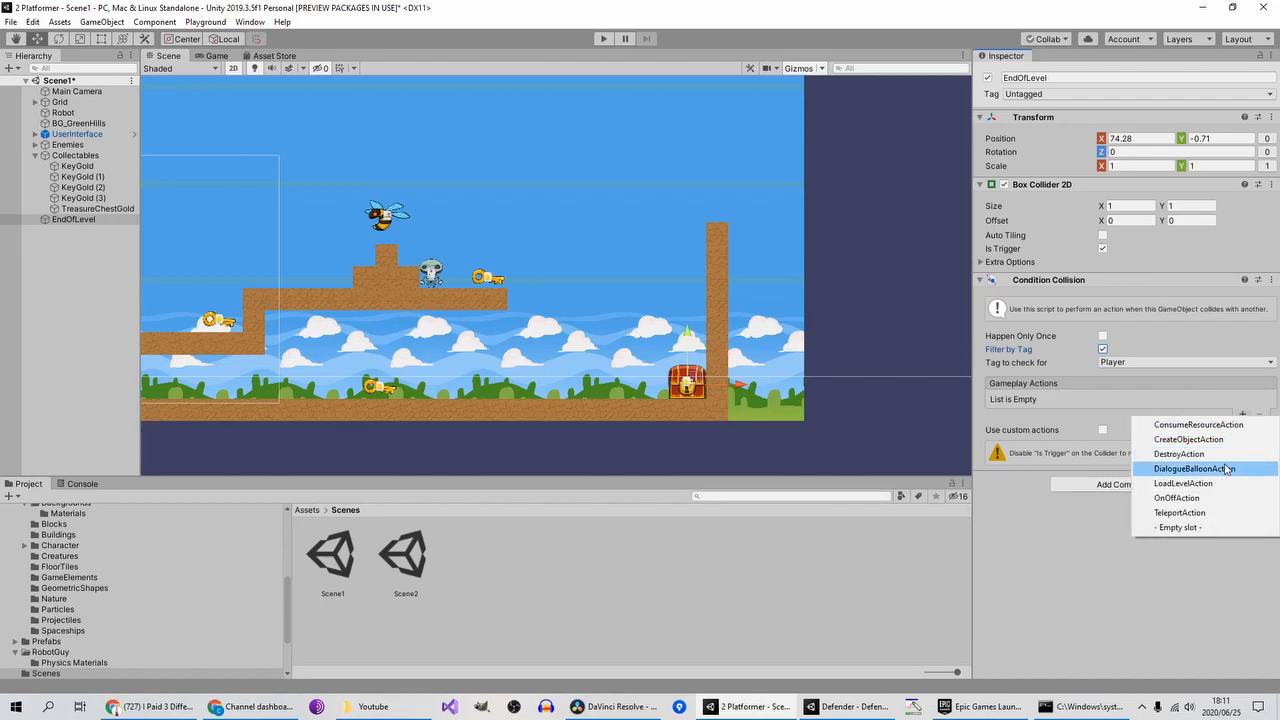
{"action": "left_click", "coordinate": [1199, 484]}
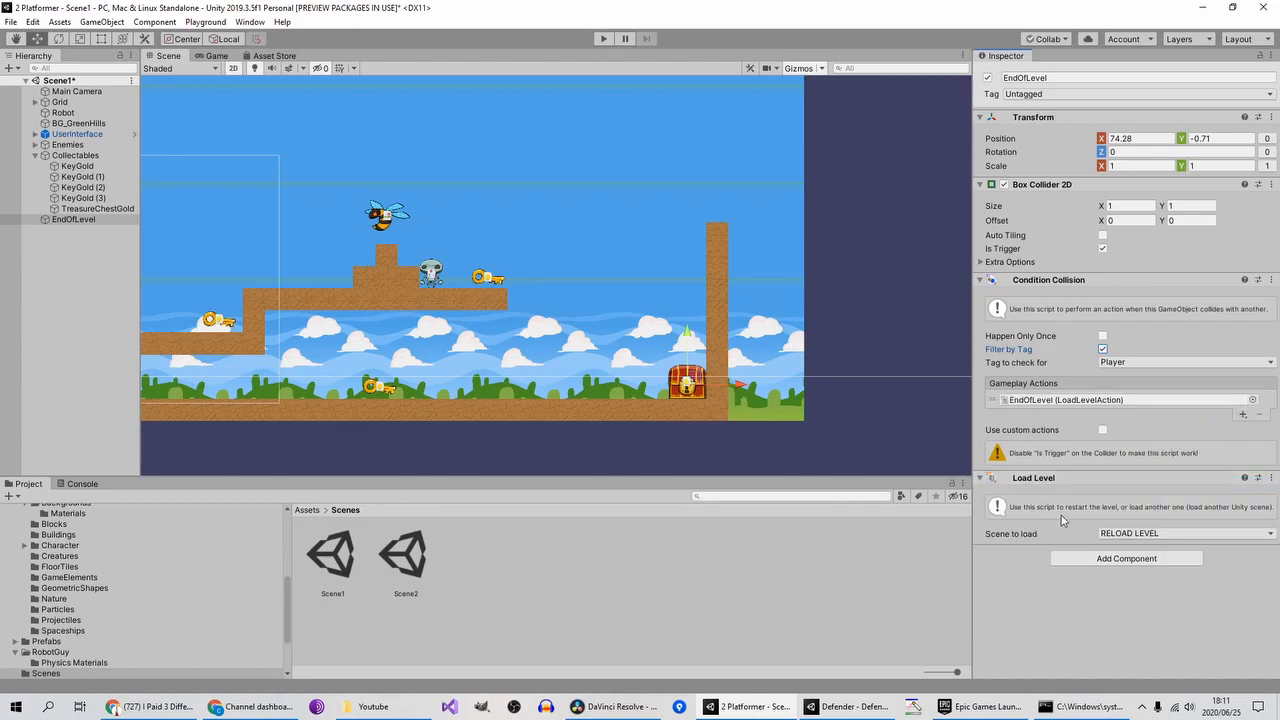
Step: Check the scenes the load action offers and remove Level2 from the scenes included in the build
{"action": "left_click", "coordinate": [1103, 536]}
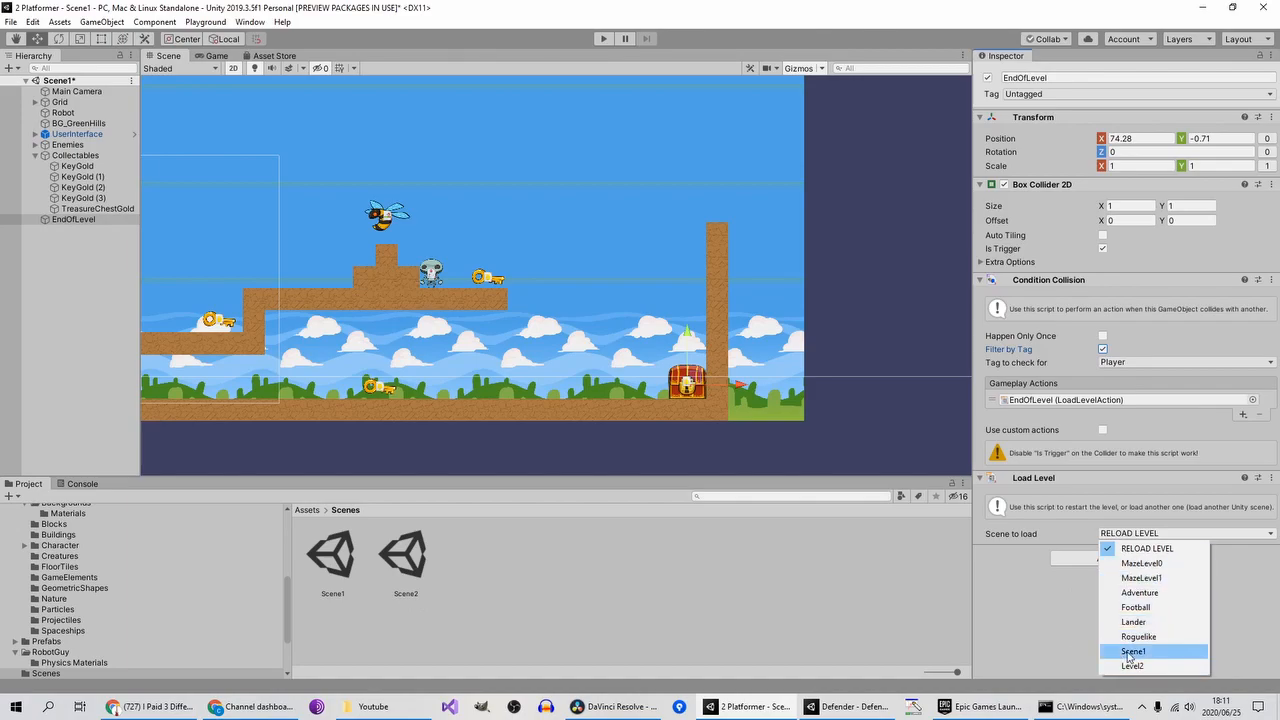
{"action": "left_click", "coordinate": [1053, 613]}
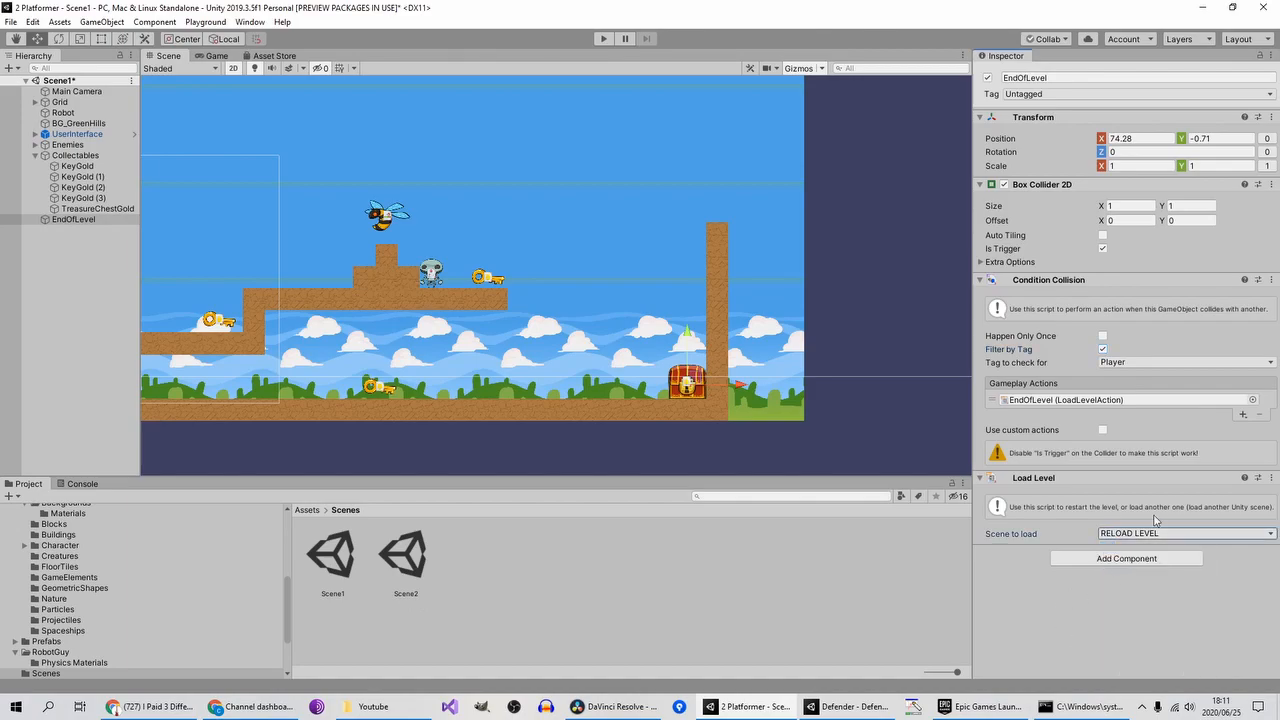
{"action": "left_click", "coordinate": [10, 21]}
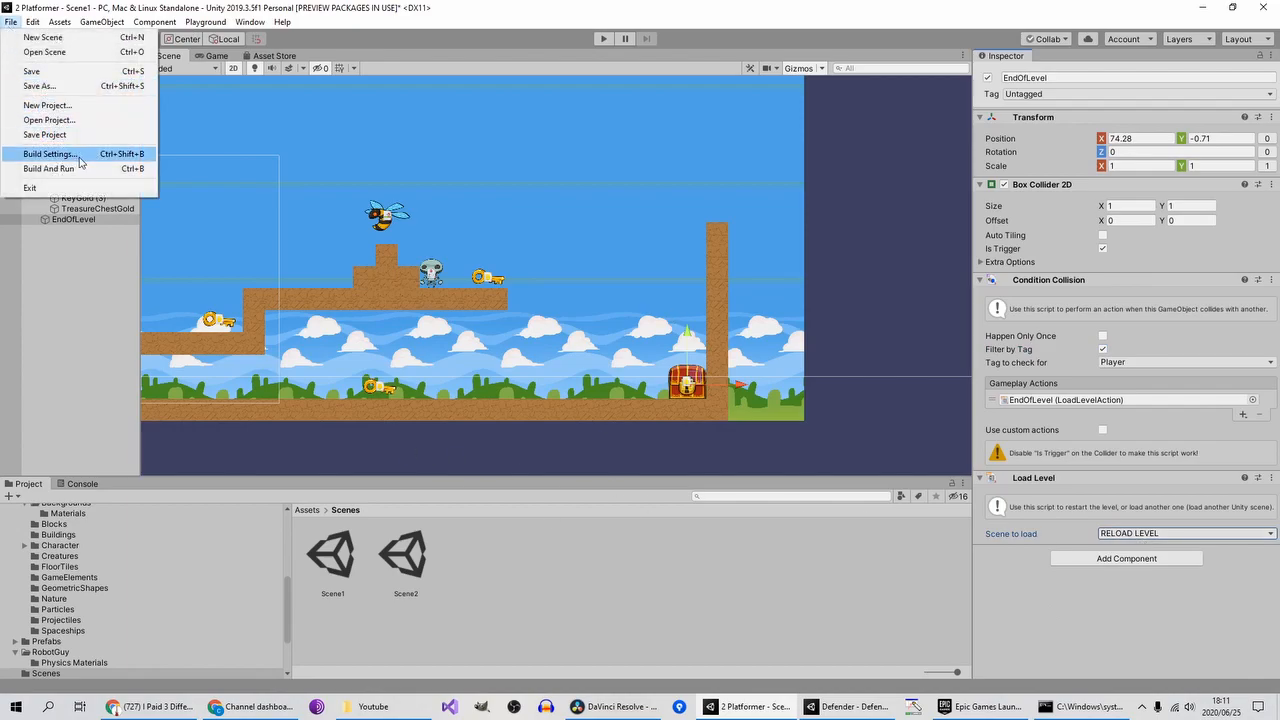
{"action": "left_click", "coordinate": [79, 158]}
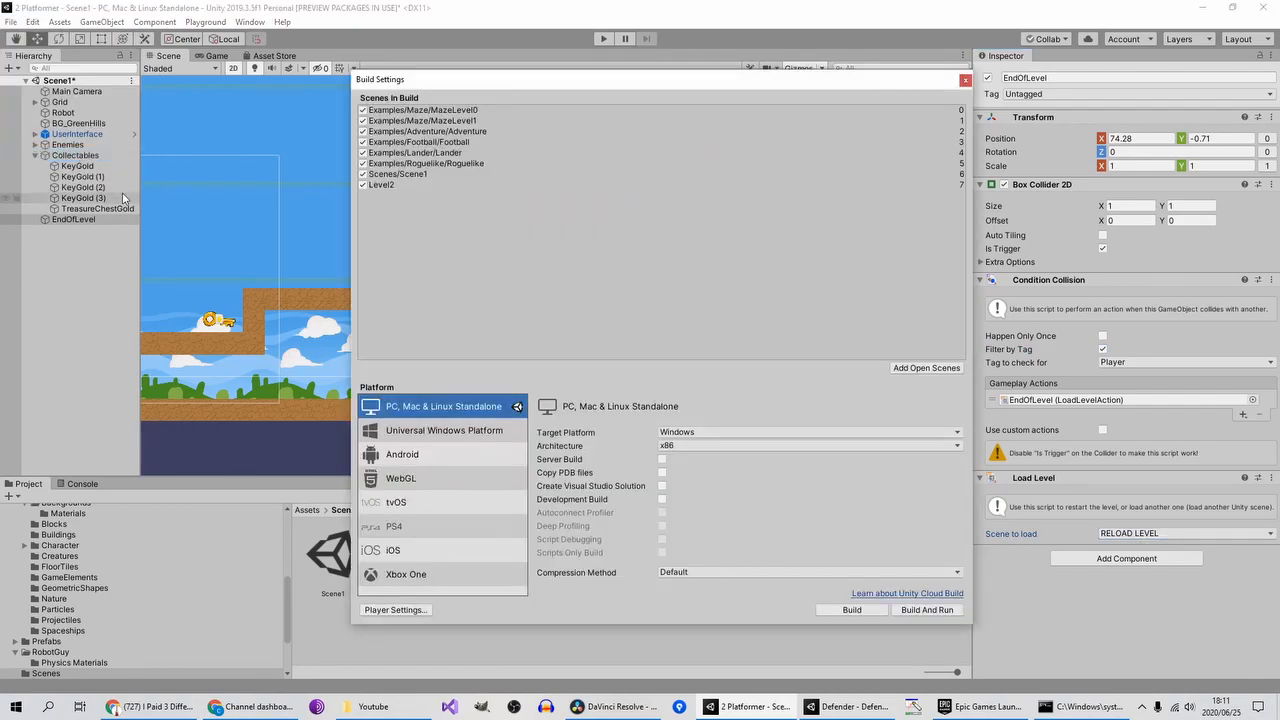
{"action": "left_click", "coordinate": [420, 186]}
{"action": "key", "text": "Delete"}
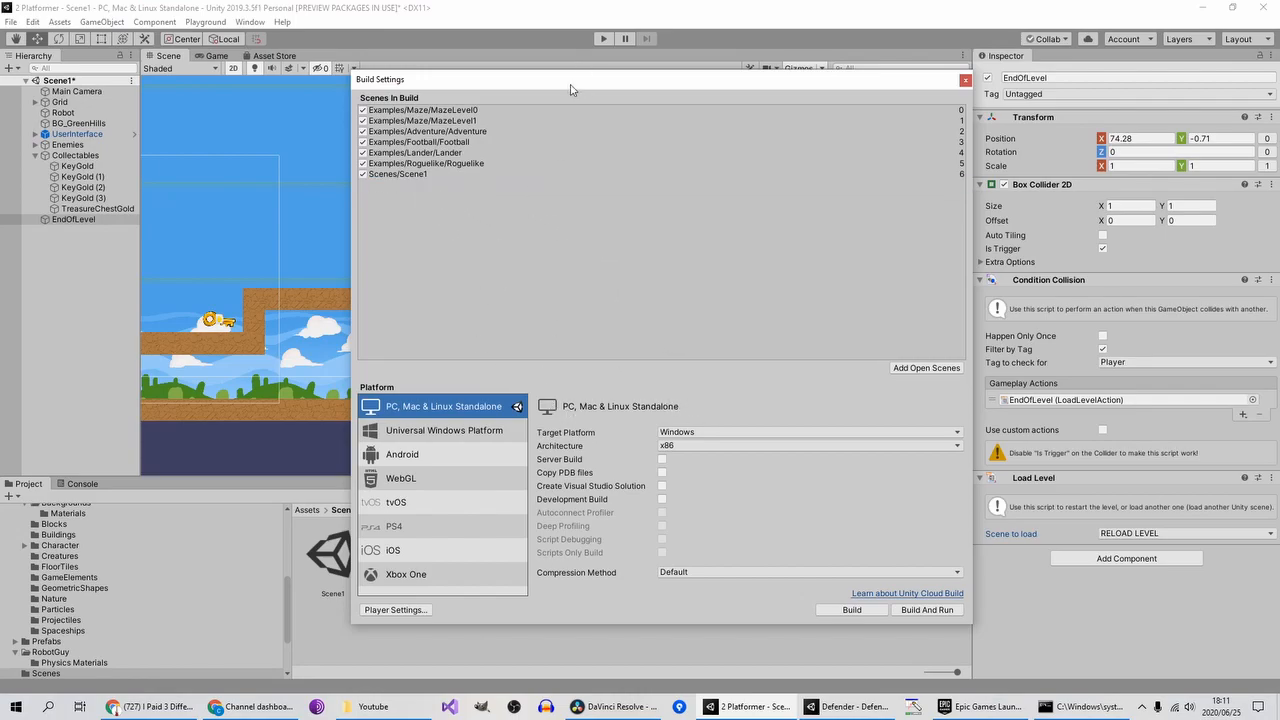
Step: Add Scene2 from the project's Scenes folder to the build's scene list and close the build settings
{"action": "left_click_drag", "start_coordinate": [571, 89], "coordinate": [810, 97]}
{"action": "left_click_drag", "start_coordinate": [403, 560], "coordinate": [702, 212]}
{"action": "left_click_drag", "start_coordinate": [811, 91], "coordinate": [685, 87]}
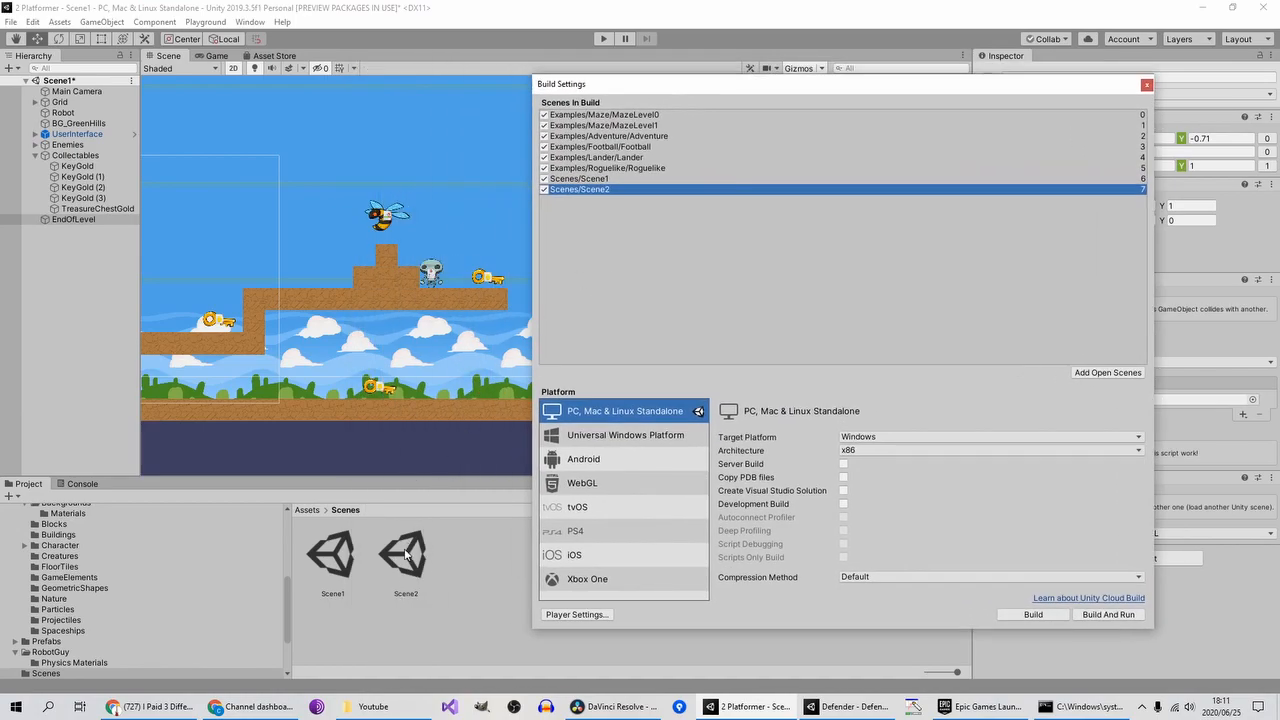
{"action": "left_click_drag", "start_coordinate": [414, 574], "coordinate": [527, 393]}
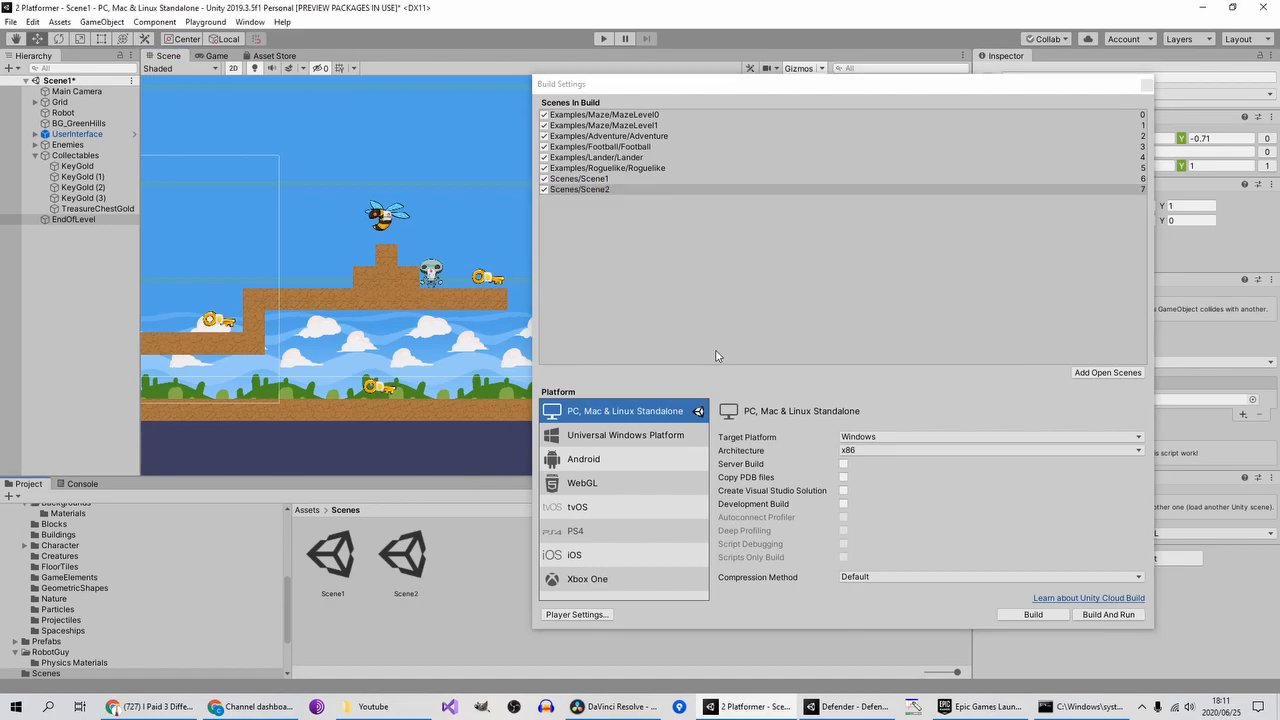
{"action": "left_click_drag", "start_coordinate": [716, 84], "coordinate": [556, 77]}
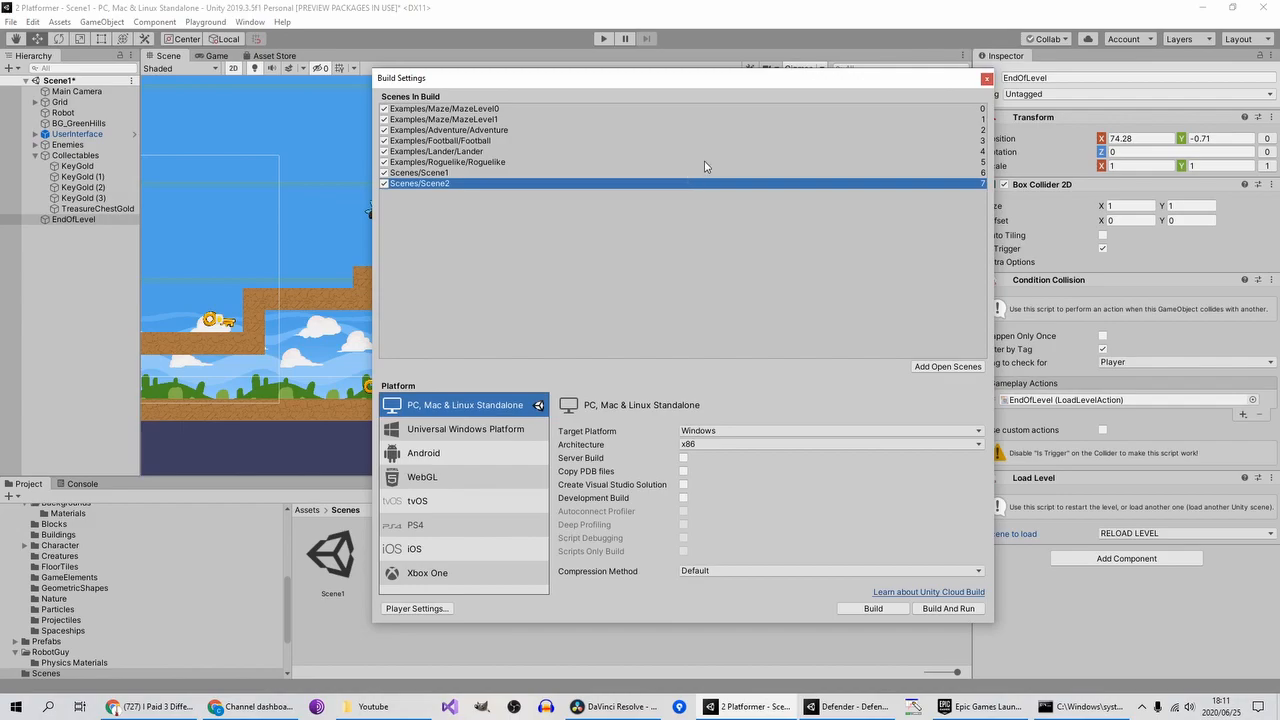
{"action": "left_click", "coordinate": [986, 79]}
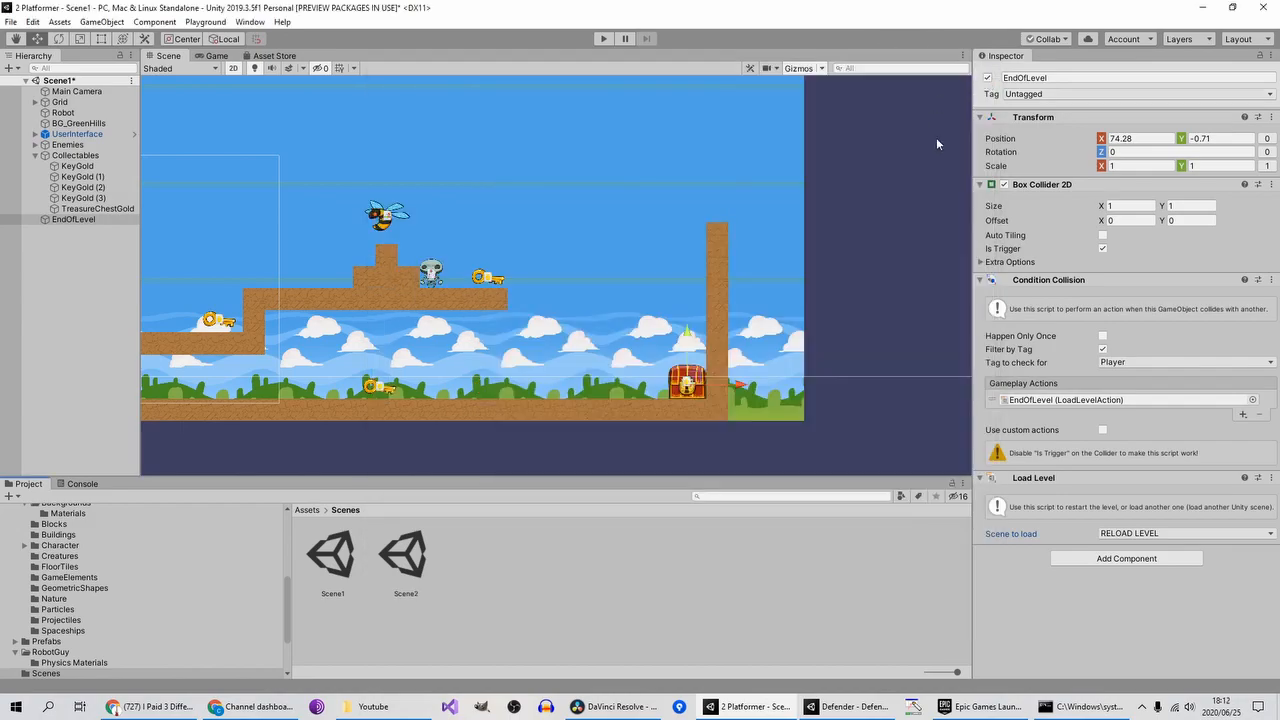
Step: Set the scene to load in EndOfLevel's Load Level component to Scene2
{"action": "left_click", "coordinate": [1172, 534]}
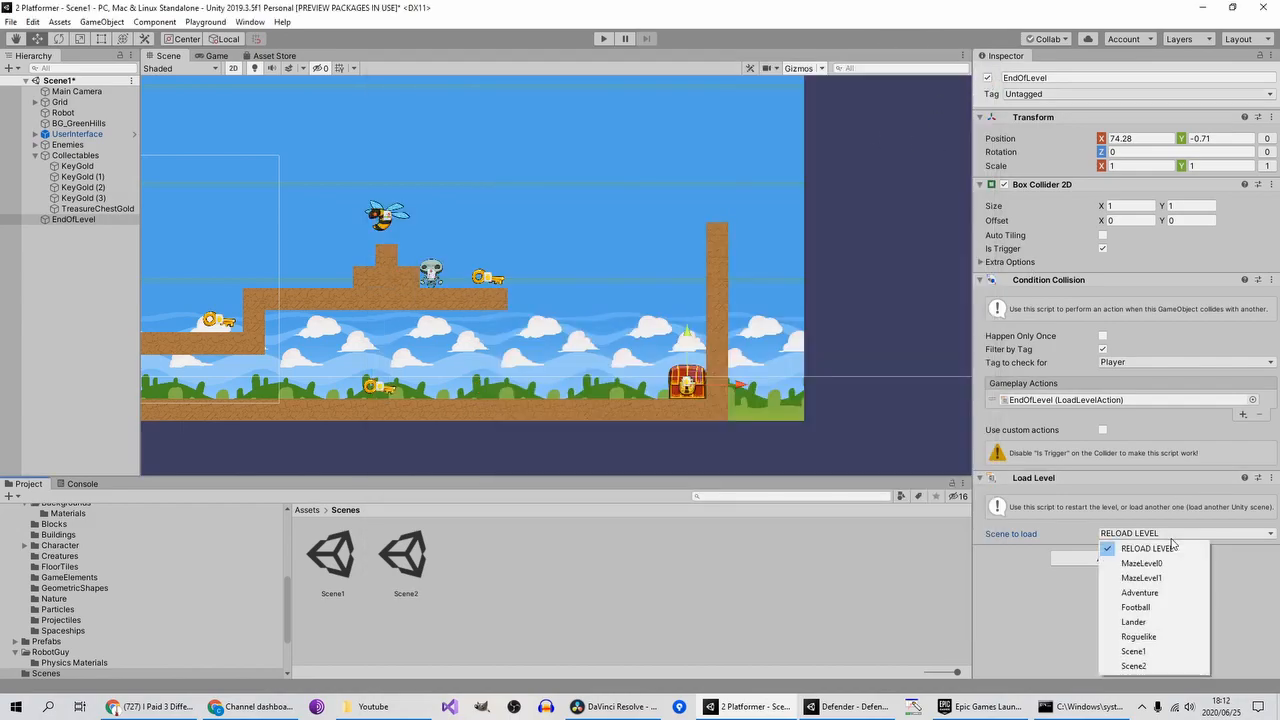
{"action": "left_click", "coordinate": [1147, 668]}
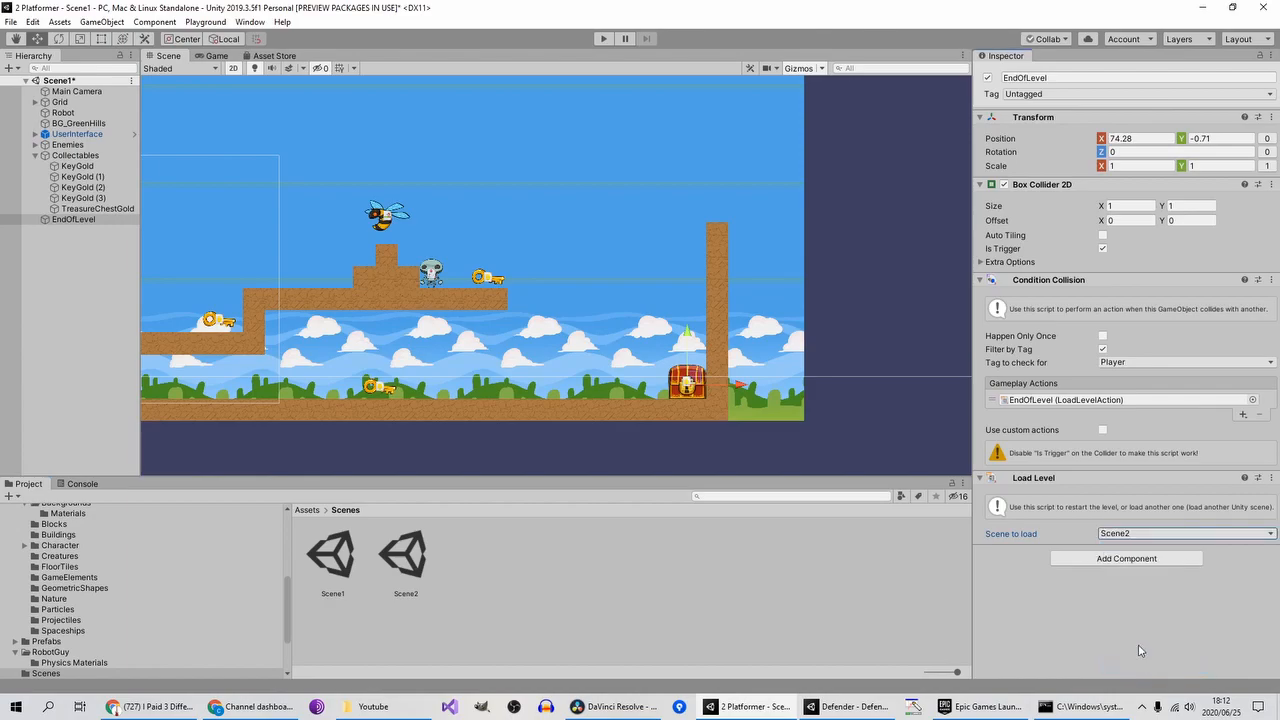
Step: Playtest Scene1 by running the robot to the treasure chest at the end of the level, and stop the game
{"action": "left_click", "coordinate": [606, 39]}
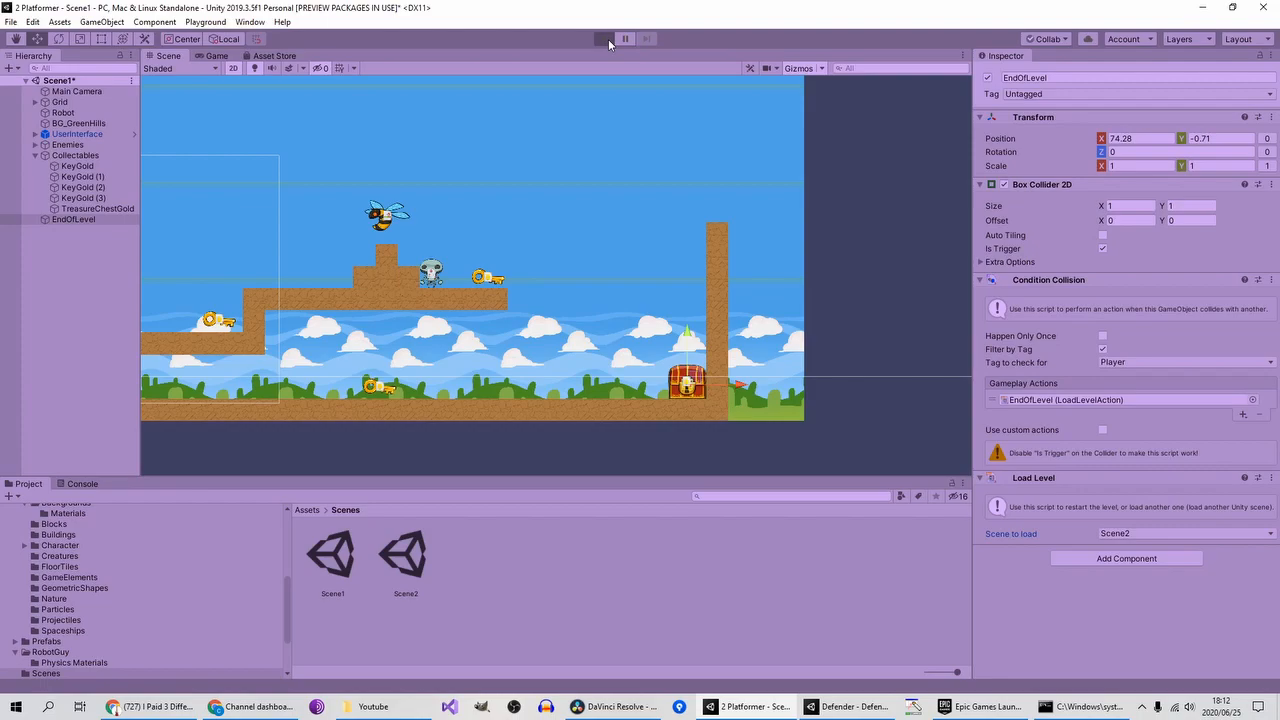
{"action": "key", "text": "Right"}
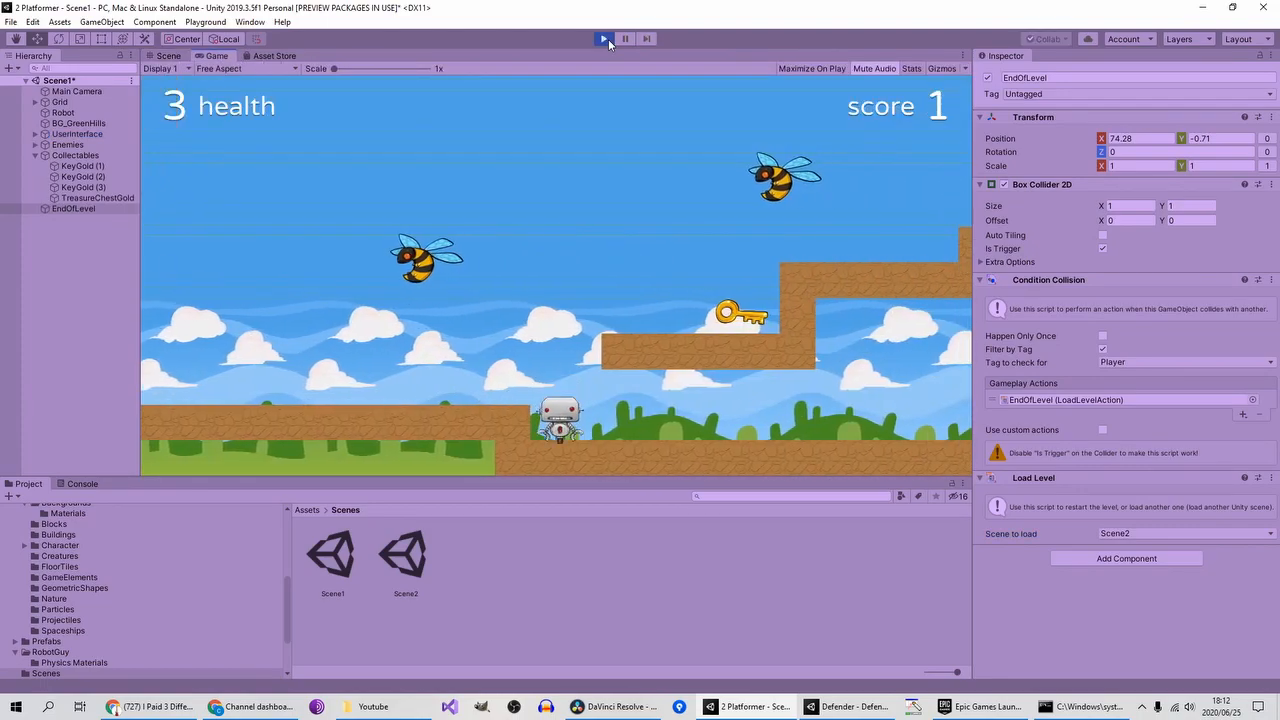
{"action": "key", "text": "Right"}
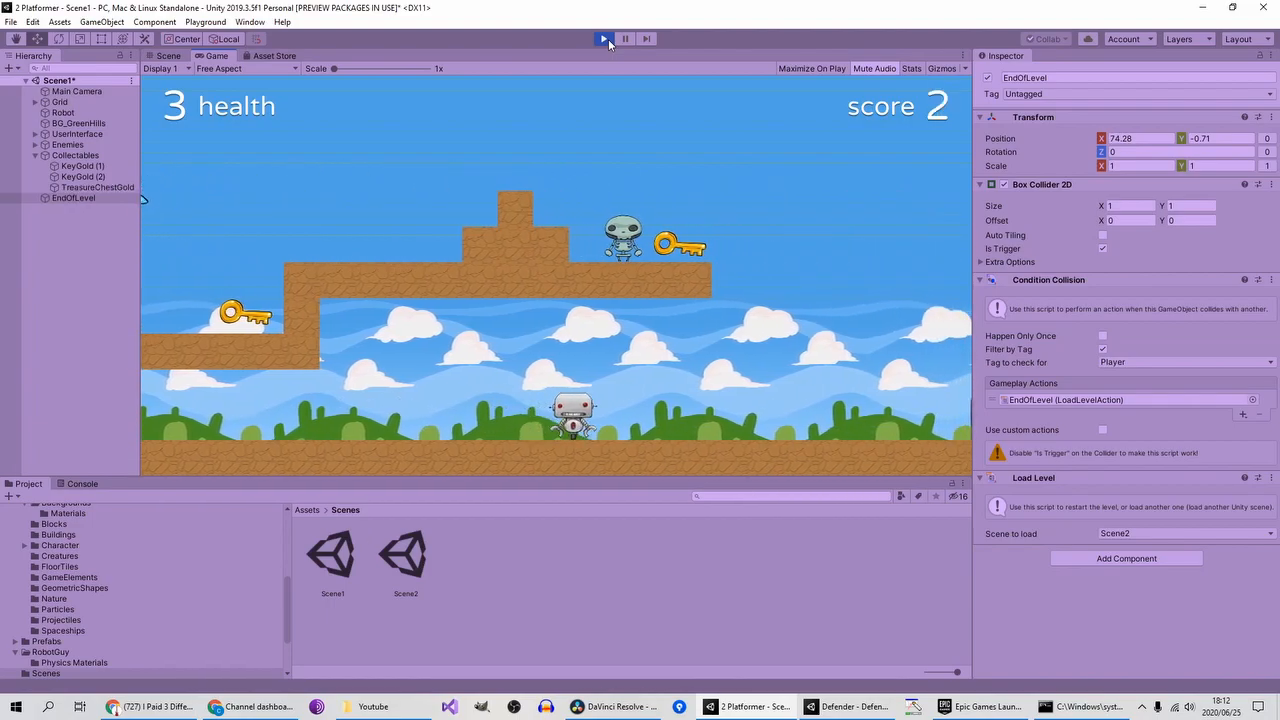
{"action": "key", "text": "Right"}
{"action": "key", "text": "Left"}
{"action": "key", "text": "Right"}
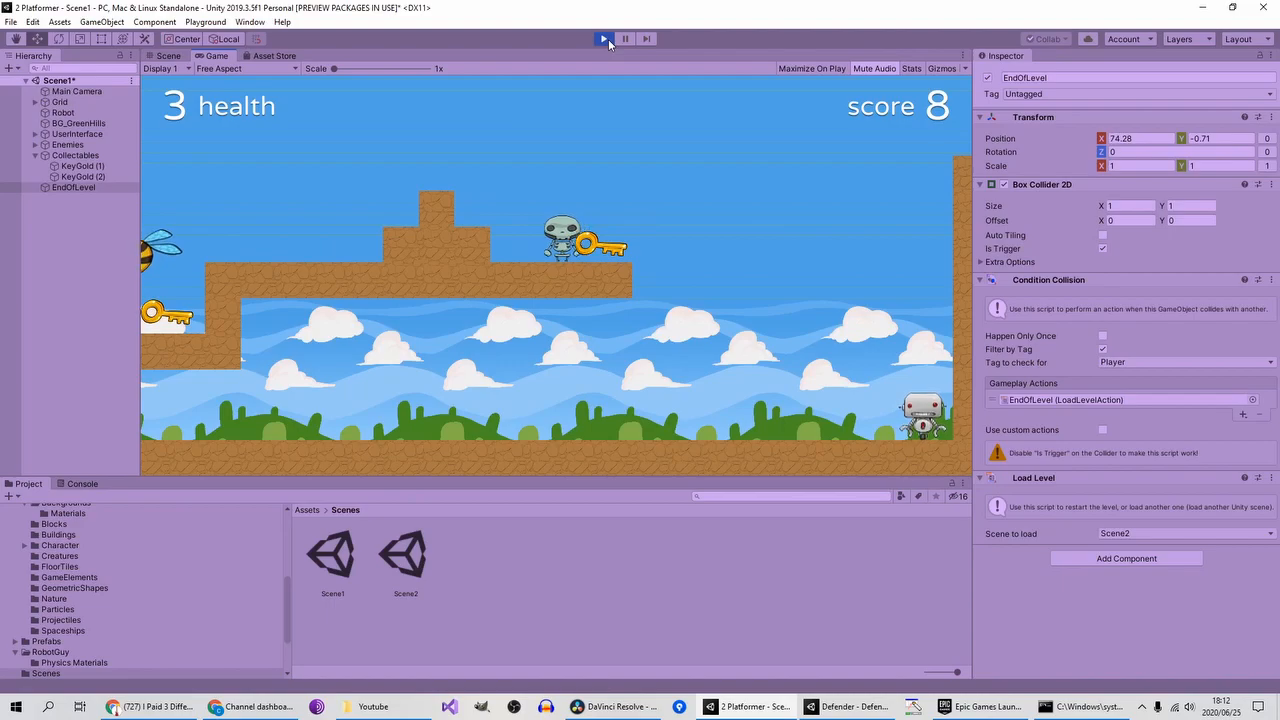
{"action": "left_click", "coordinate": [605, 39]}
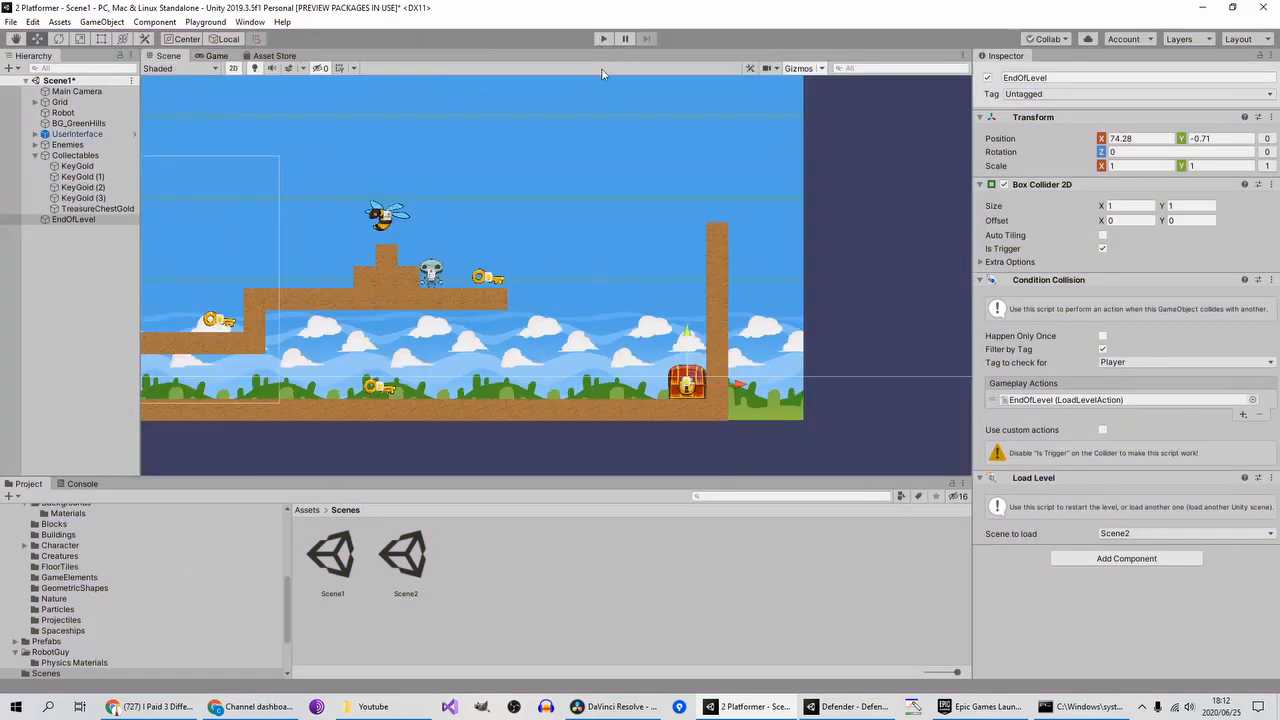
Step: Turn off Is Trigger on the EndOfLevel object's Box Collider 2D
{"action": "left_click", "coordinate": [58, 221]}
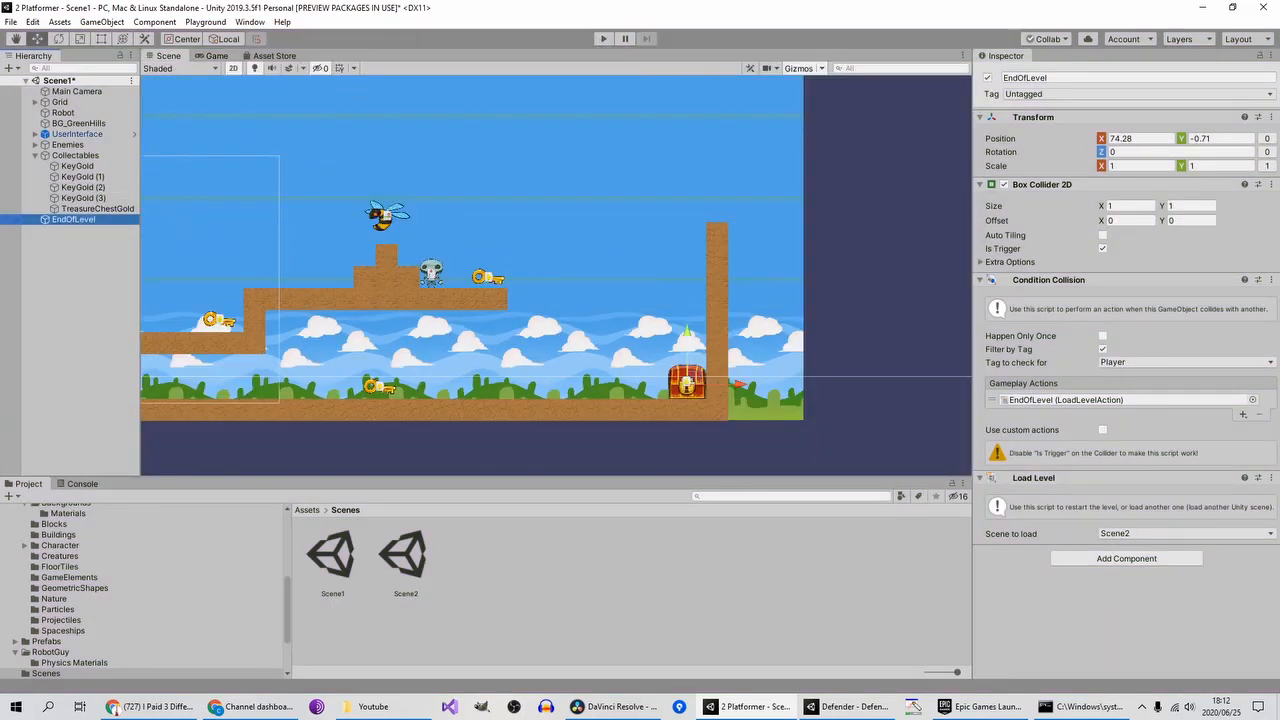
{"action": "left_click", "coordinate": [1102, 248]}
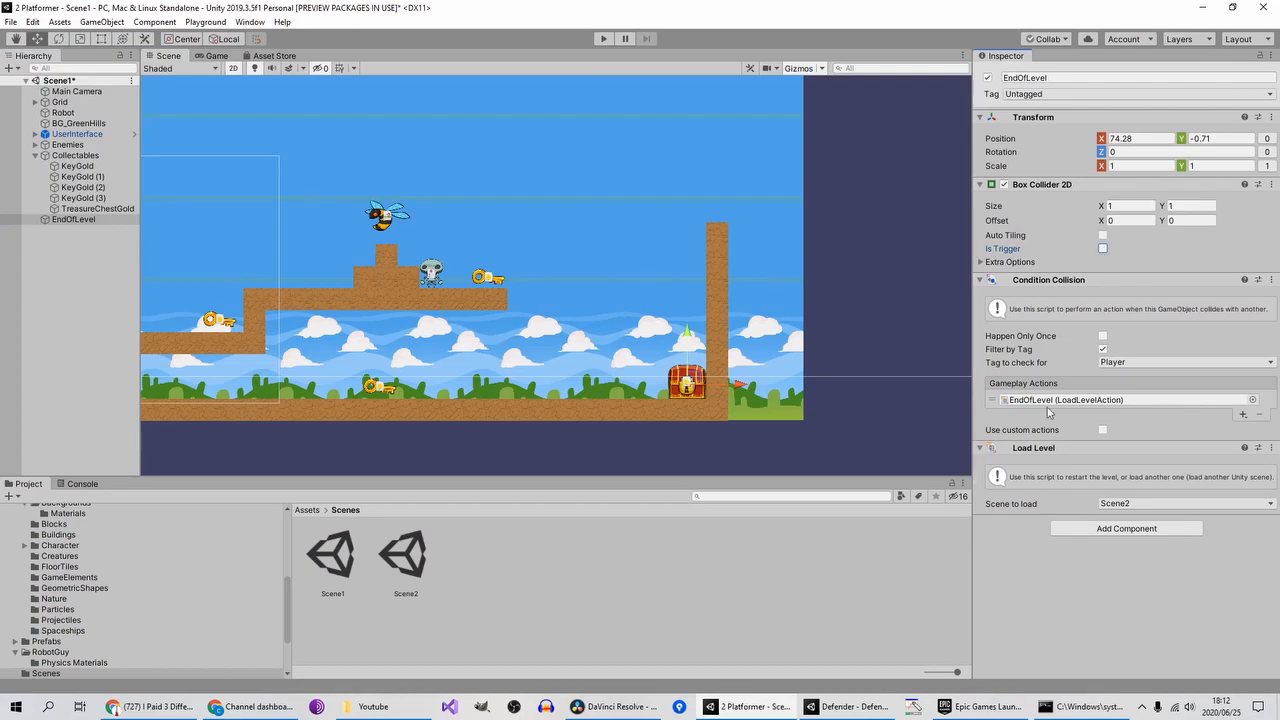
Step: Playtest Scene1 by running the robot along the lower ground to the treasure chest to test the switch to Scene2
{"action": "left_click", "coordinate": [603, 38]}
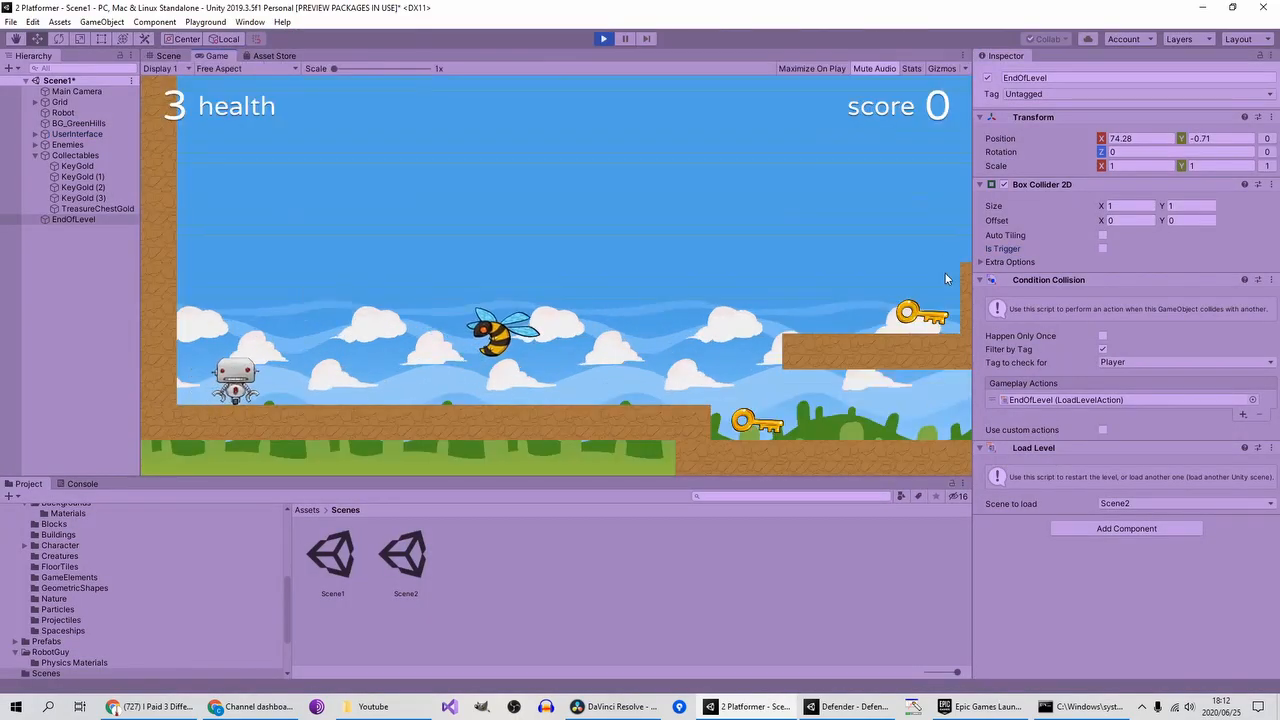
{"action": "key", "text": "Right"}
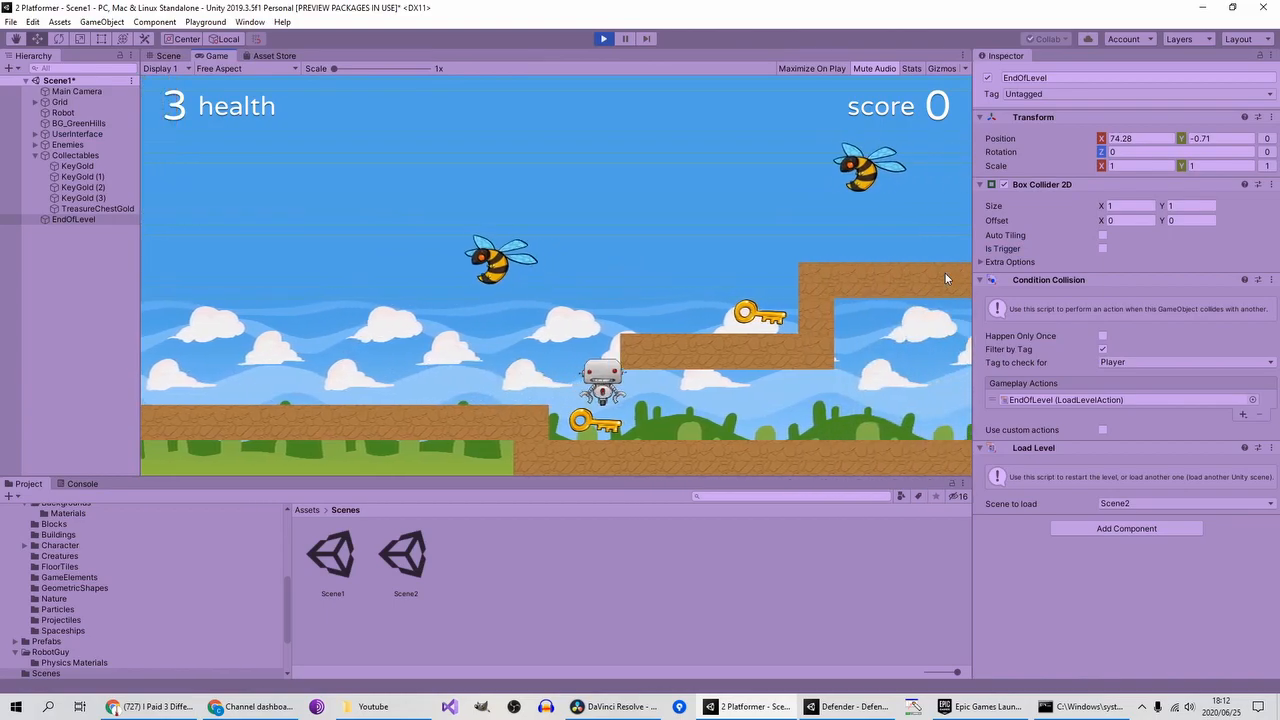
{"action": "key", "text": "Right"}
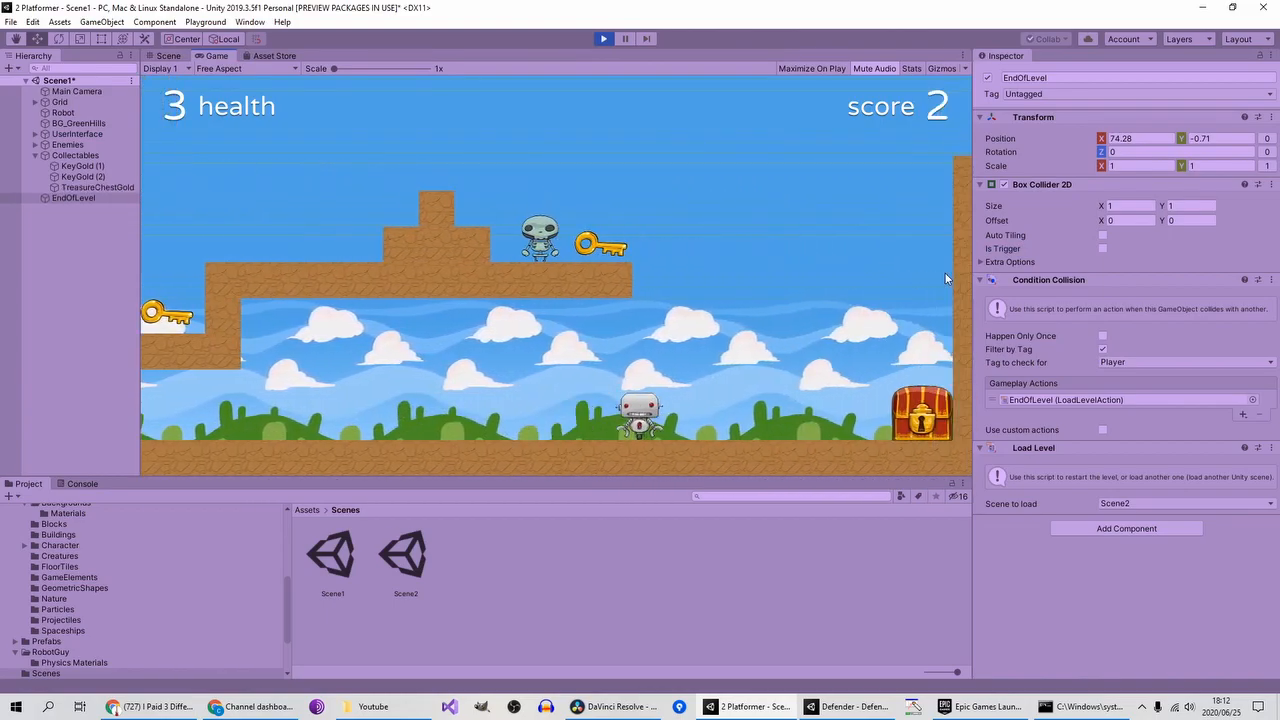
{"action": "key", "text": "Right"}
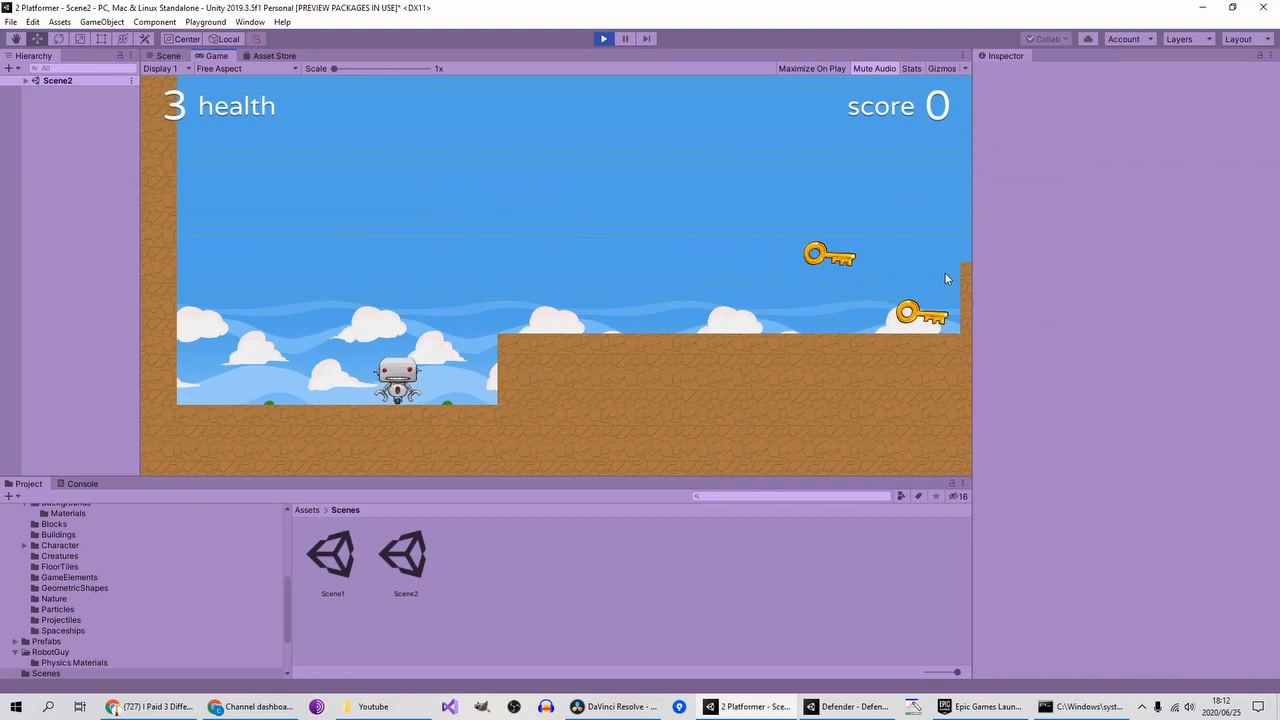
Step: Playtest Scene2 by running and jumping the robot around the start area, collecting the two nearby keys, and stop the game
{"action": "key", "text": "Left"}
{"action": "key", "text": "Right"}
{"action": "key", "text": "space"}
{"action": "key", "text": "Left"}
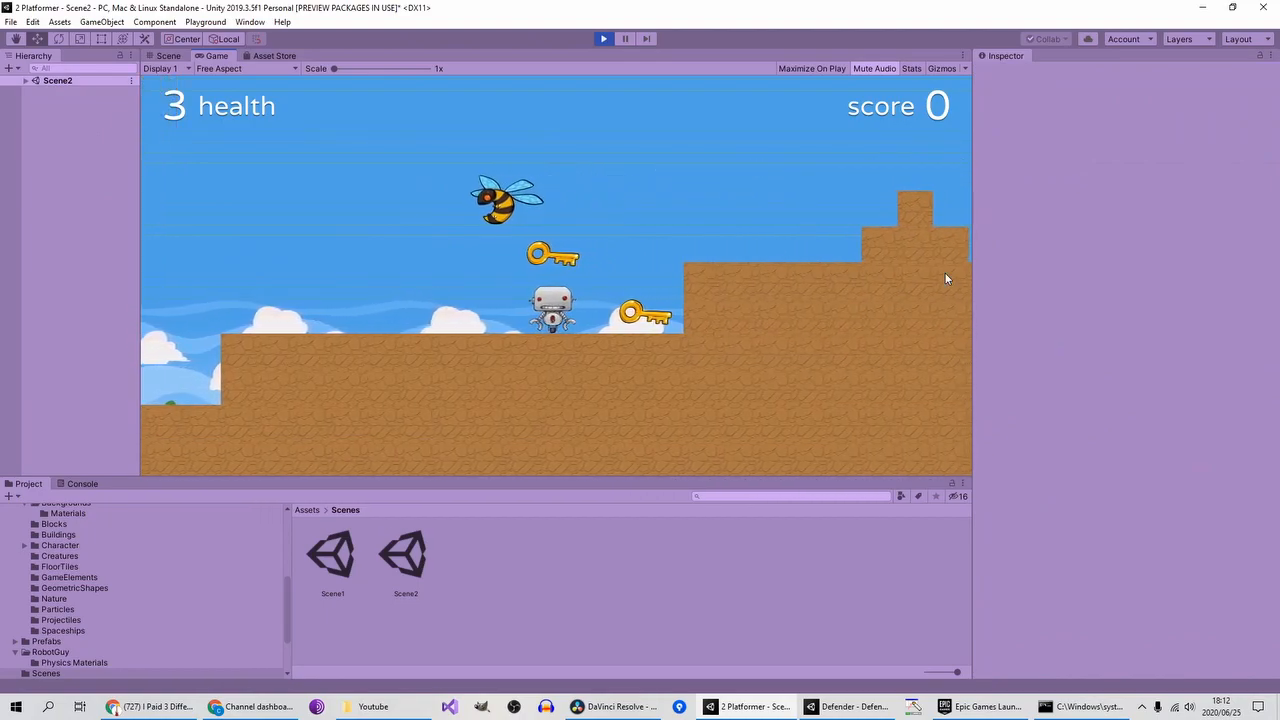
{"action": "key", "text": "Left"}
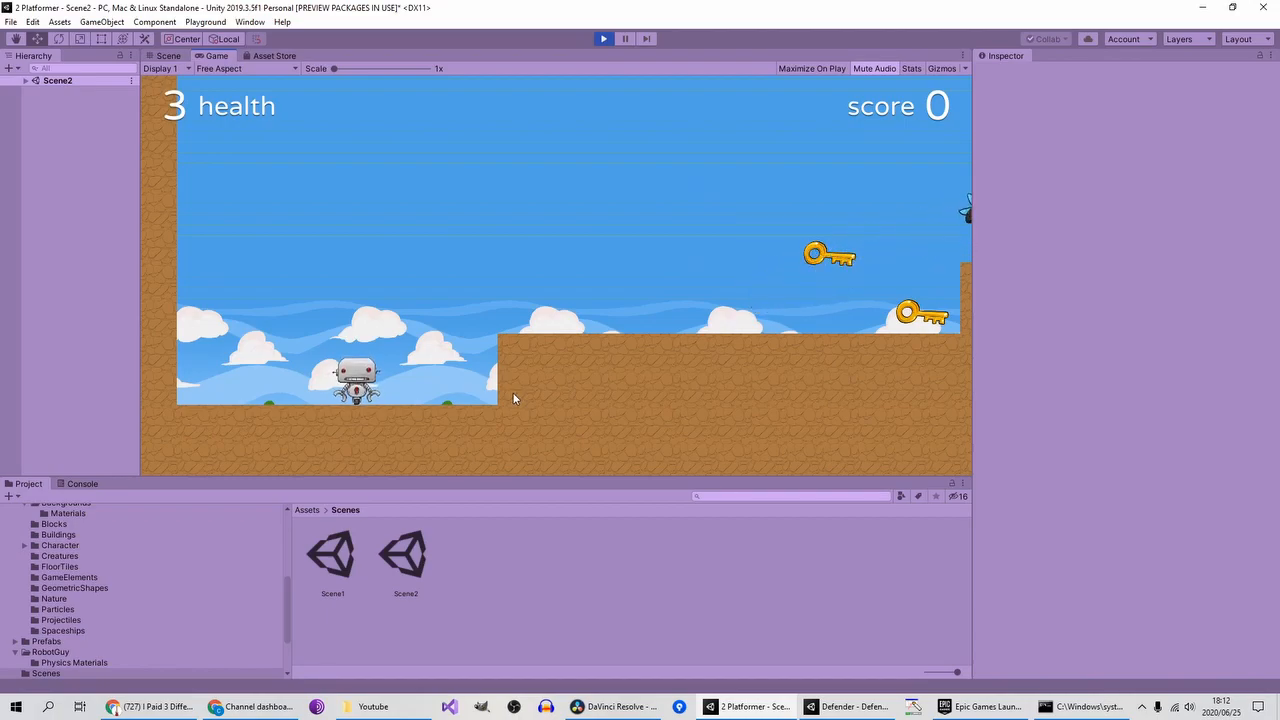
{"action": "key", "text": "Right"}
{"action": "key", "text": "space"}
{"action": "key", "text": "Left"}
{"action": "key", "text": "Right"}
{"action": "key", "text": "space"}
{"action": "key", "text": "Left"}
{"action": "key", "text": "space"}
{"action": "key", "text": "Right"}
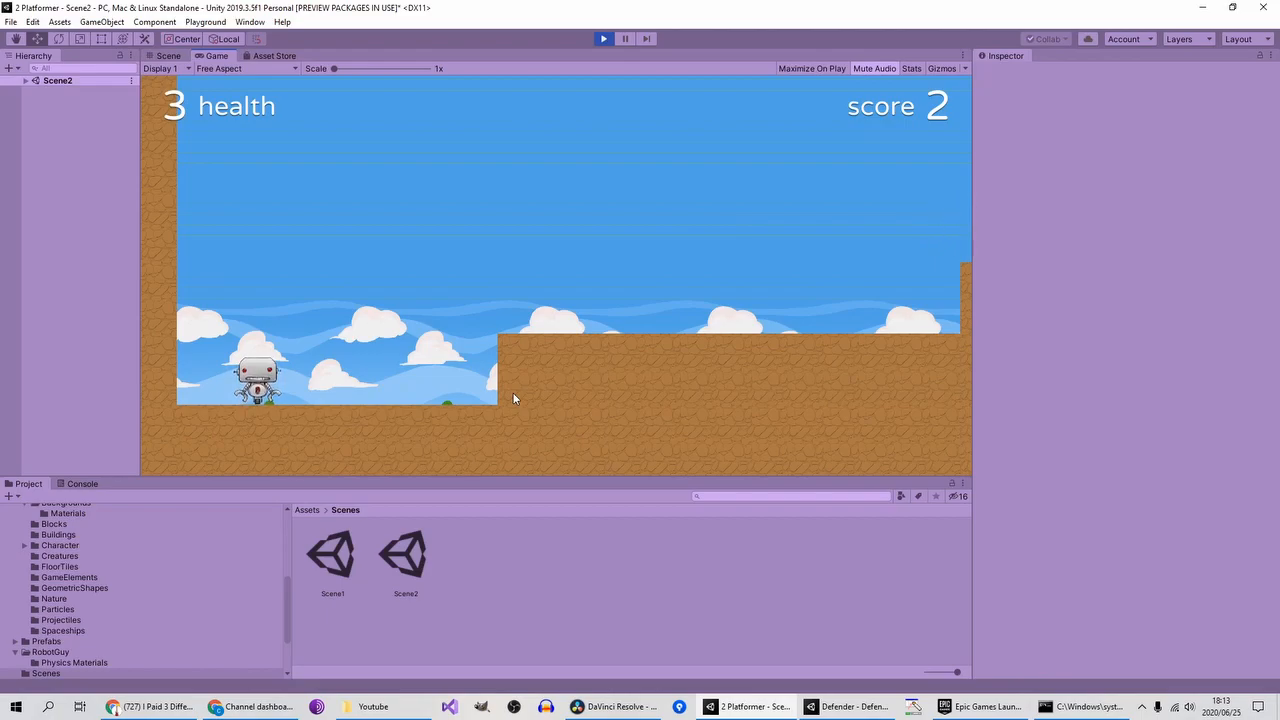
{"action": "left_click", "coordinate": [603, 38]}
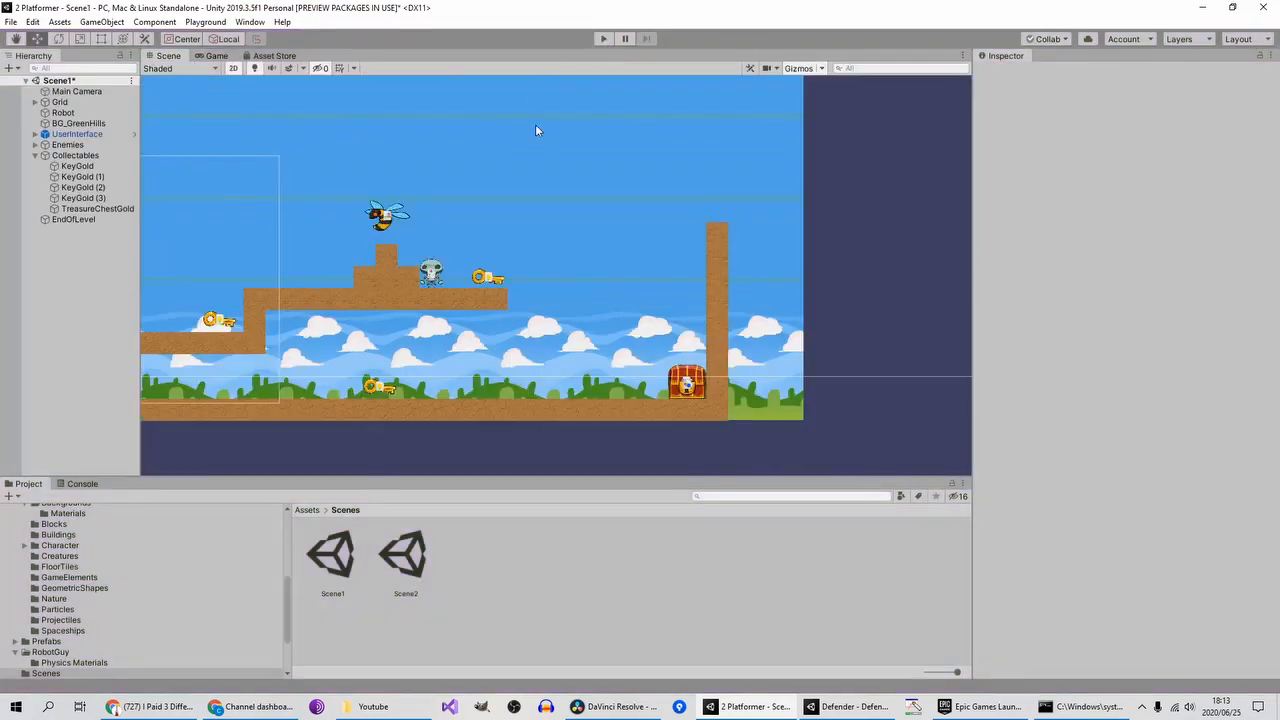
{"action": "middle_click_drag", "start_coordinate": [346, 278], "coordinate": [694, 298]}
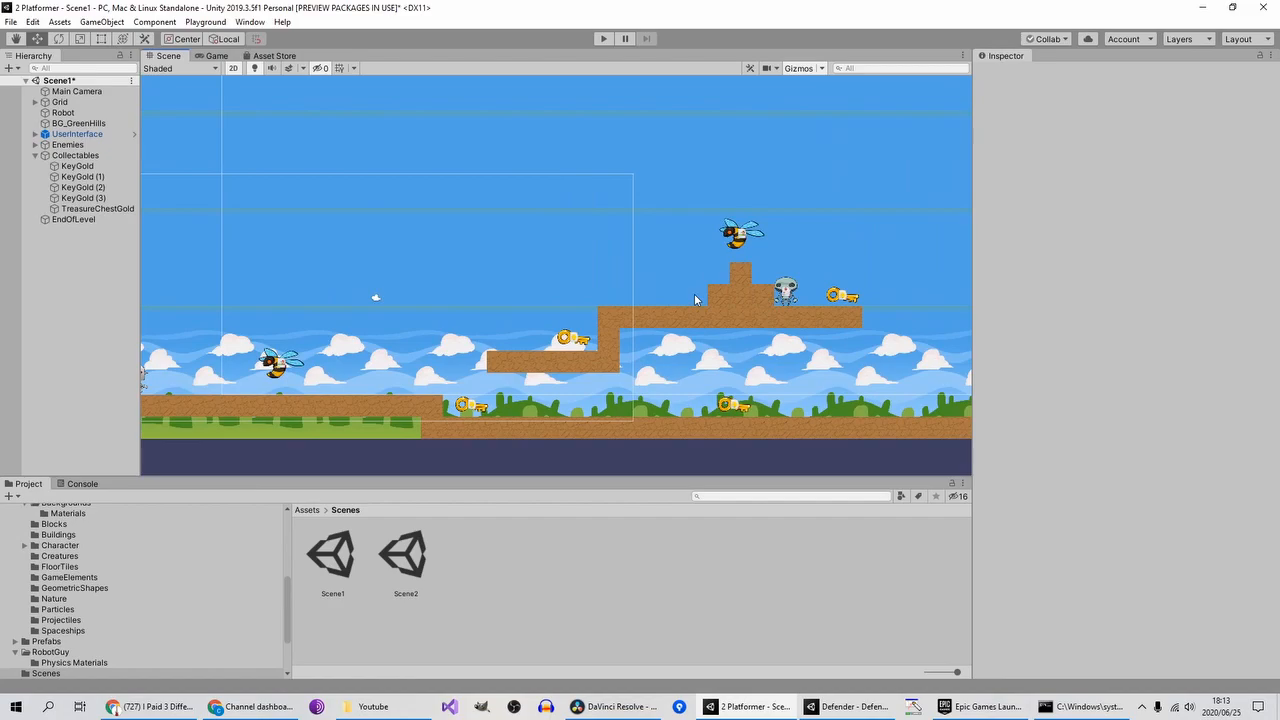
{"action": "scroll", "coordinate": [692, 303], "scroll_direction": "down", "scroll_amount": 3}
{"action": "scroll", "coordinate": [690, 300], "scroll_direction": "down", "scroll_amount": 3}
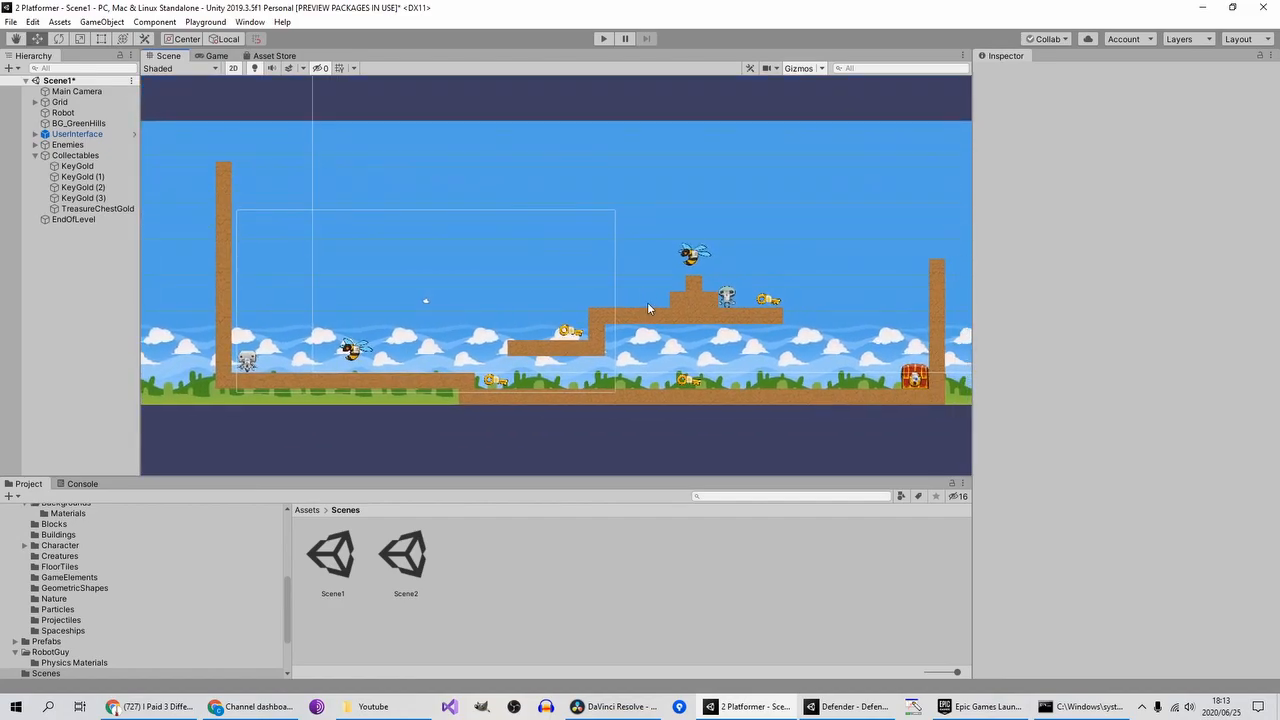